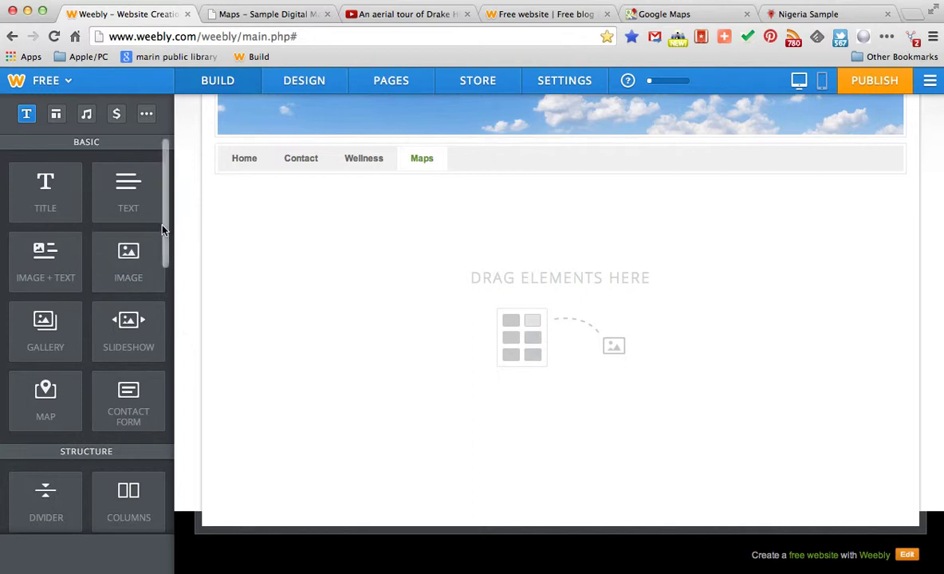
Step: Drag a YouTube element from the Media section onto the Maps page and select it
{"action": "left_click_drag", "start_coordinate": [163, 229], "coordinate": [159, 346]}
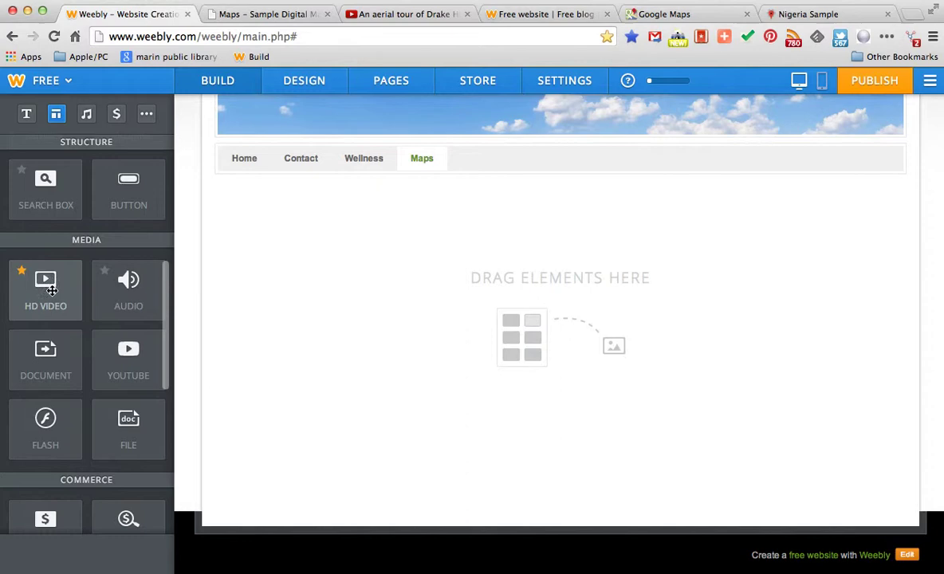
{"action": "left_click", "coordinate": [105, 271]}
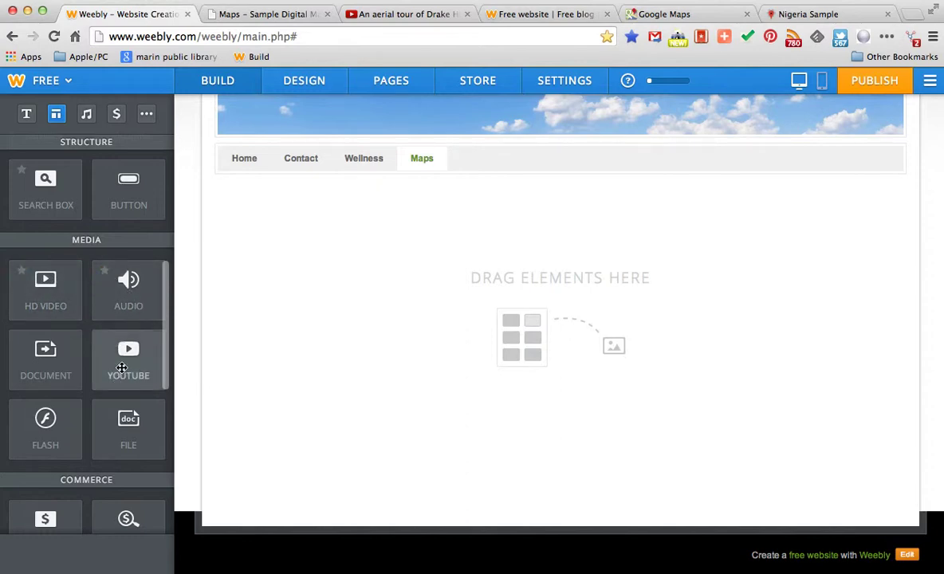
{"action": "left_click_drag", "start_coordinate": [121, 366], "coordinate": [452, 357]}
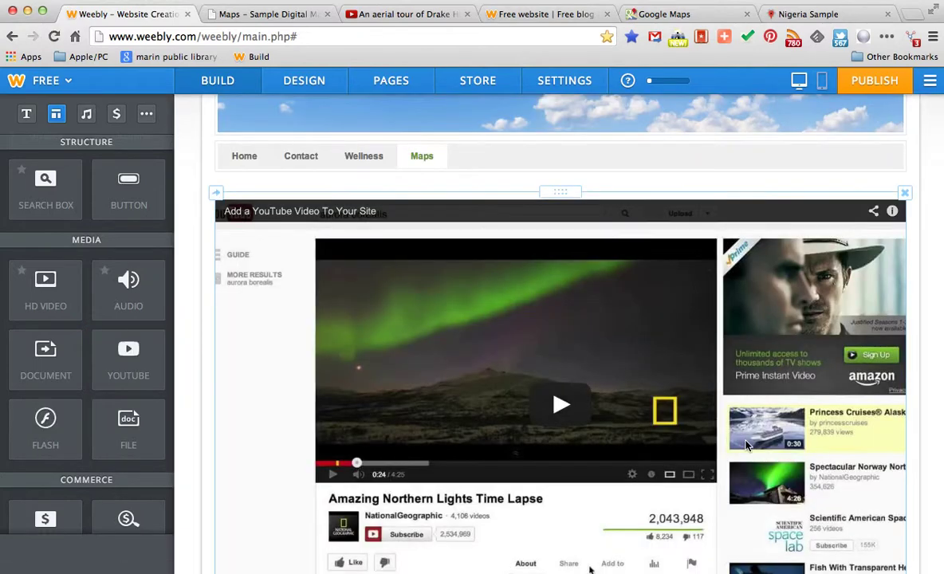
{"action": "left_click", "coordinate": [254, 366]}
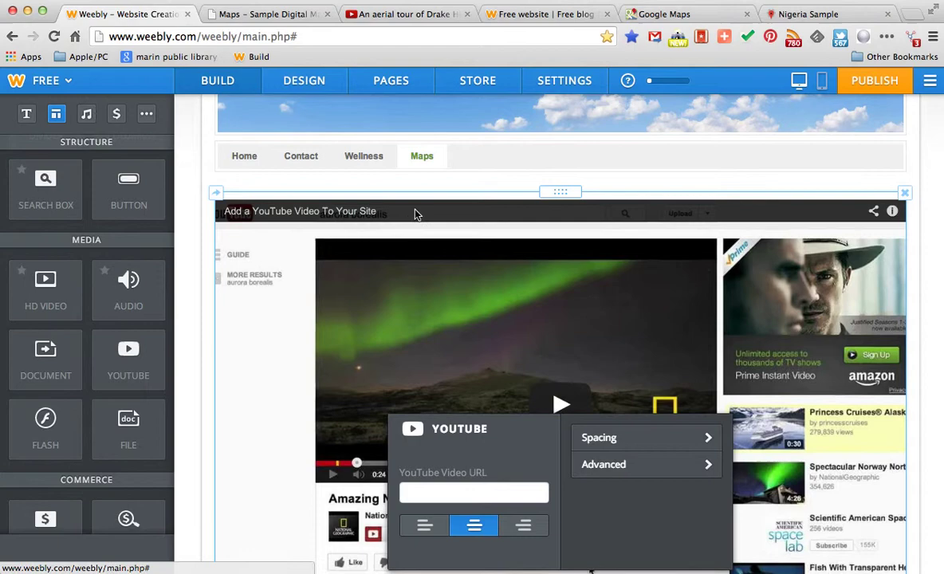
Step: Get the youtu.be share link for the Drake High School aerial tour video on YouTube
{"action": "left_click", "coordinate": [405, 14]}
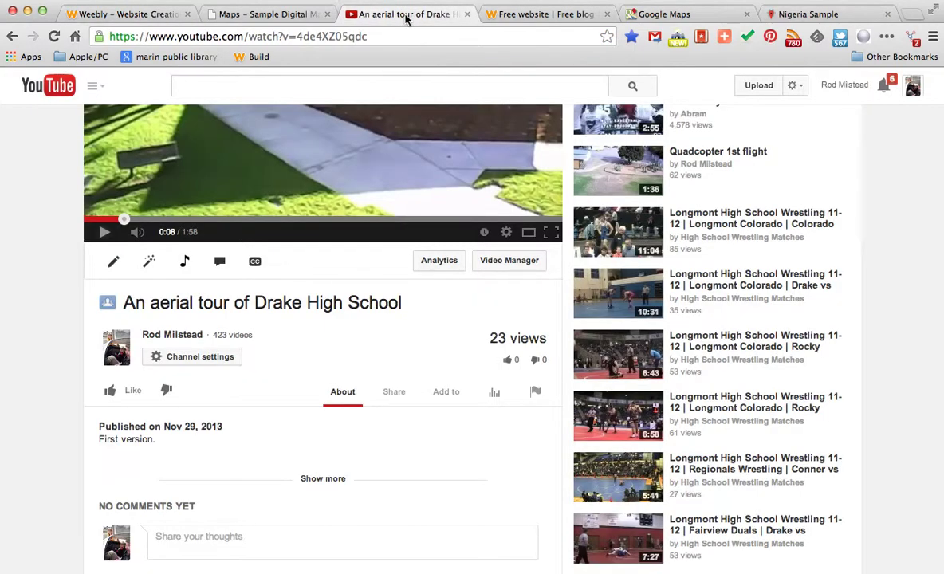
{"action": "scroll", "coordinate": [423, 356], "scroll_direction": "up", "scroll_amount": 3}
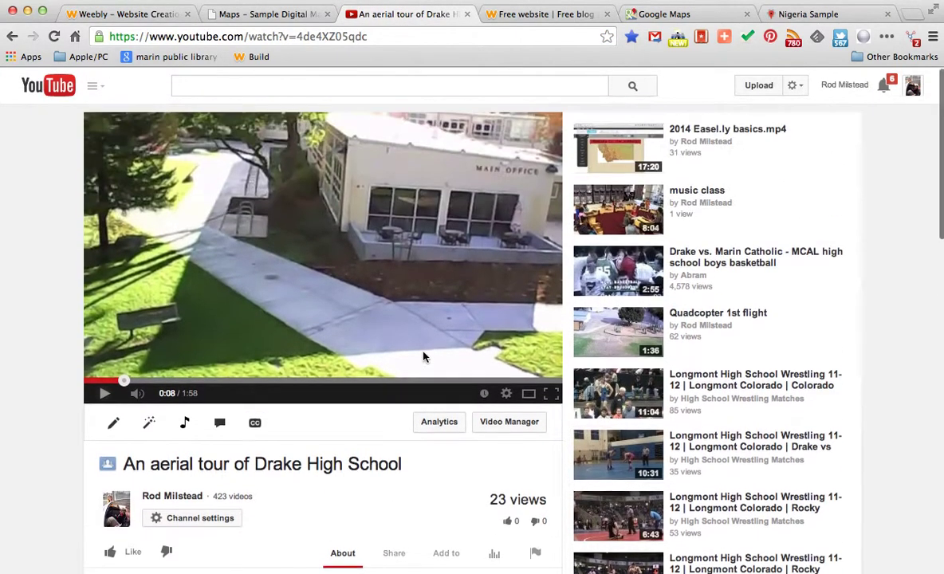
{"action": "scroll", "coordinate": [423, 356], "scroll_direction": "down", "scroll_amount": 4}
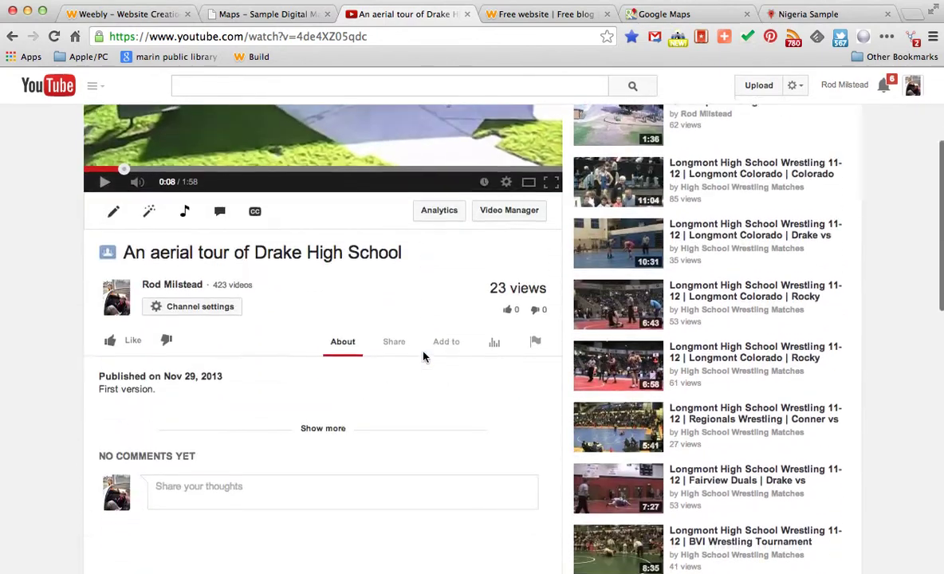
{"action": "left_click", "coordinate": [392, 336]}
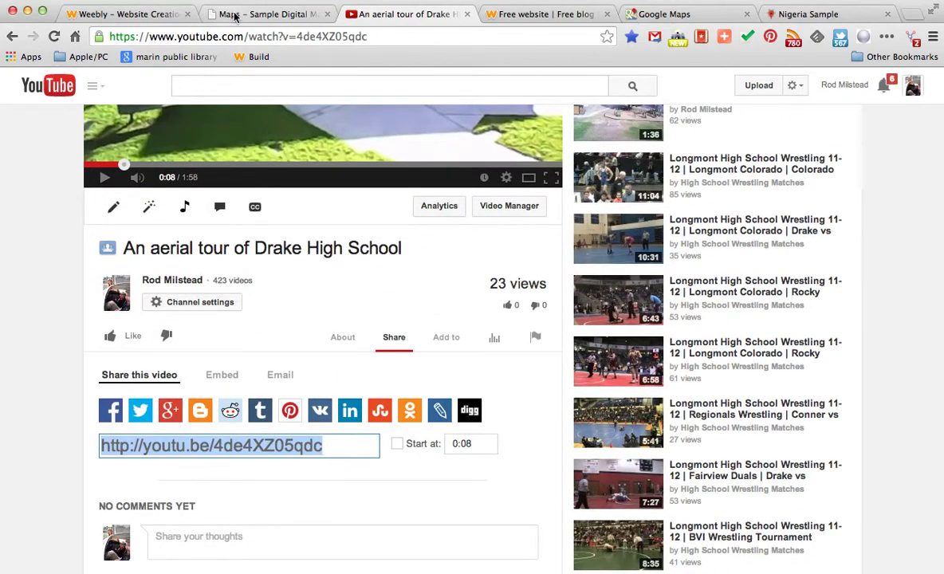
{"action": "left_click", "coordinate": [136, 14]}
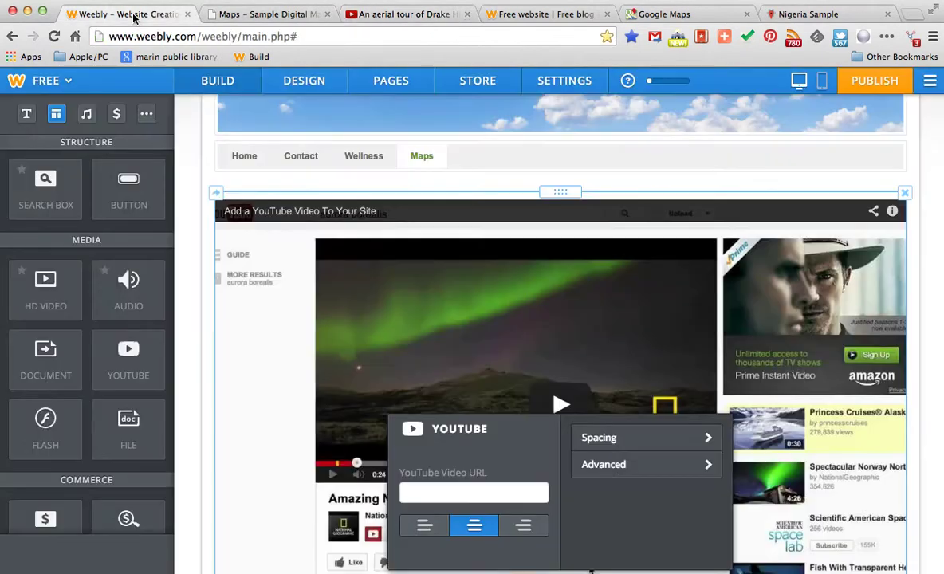
Step: Paste the youtu.be link into the YouTube Video URL field and check the Spacing margins
{"action": "left_click", "coordinate": [434, 496]}
{"action": "key", "text": "ctrl+v"}
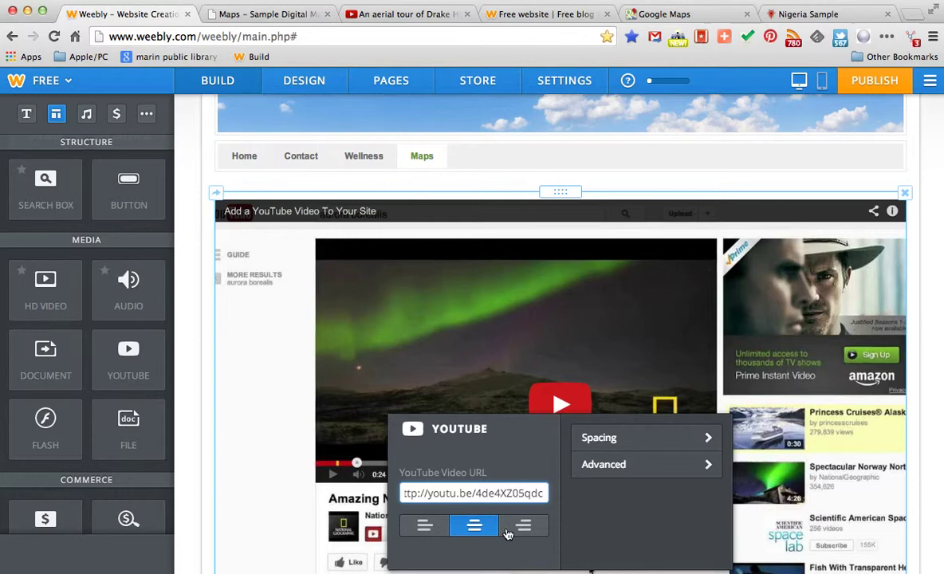
{"action": "left_click", "coordinate": [670, 443]}
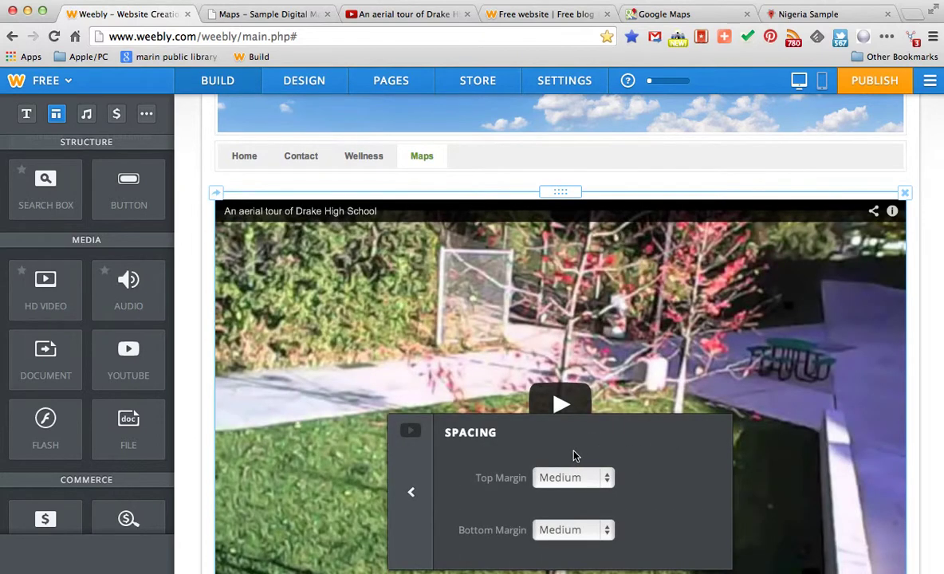
{"action": "left_click", "coordinate": [407, 492]}
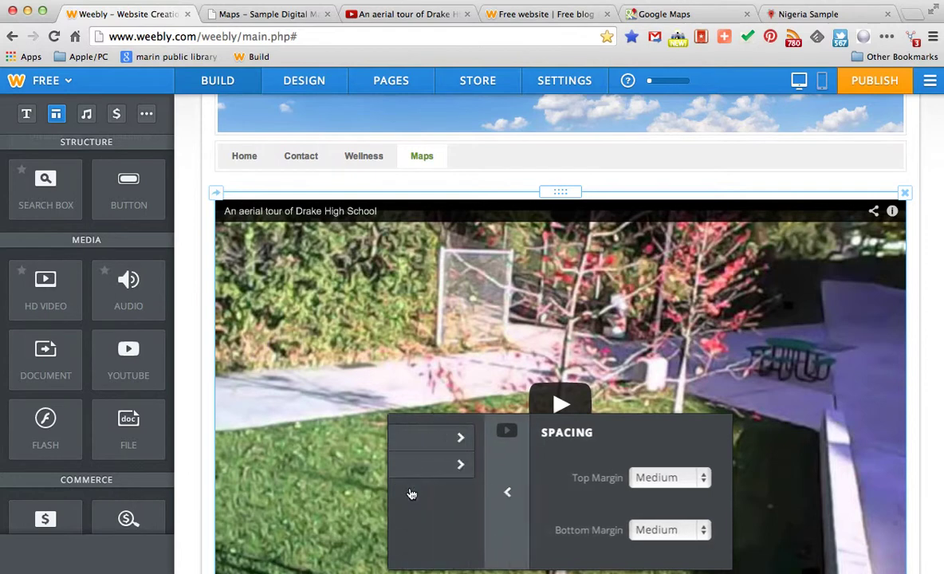
Step: Keep the video size on Auto in the Advanced options
{"action": "left_click", "coordinate": [616, 468]}
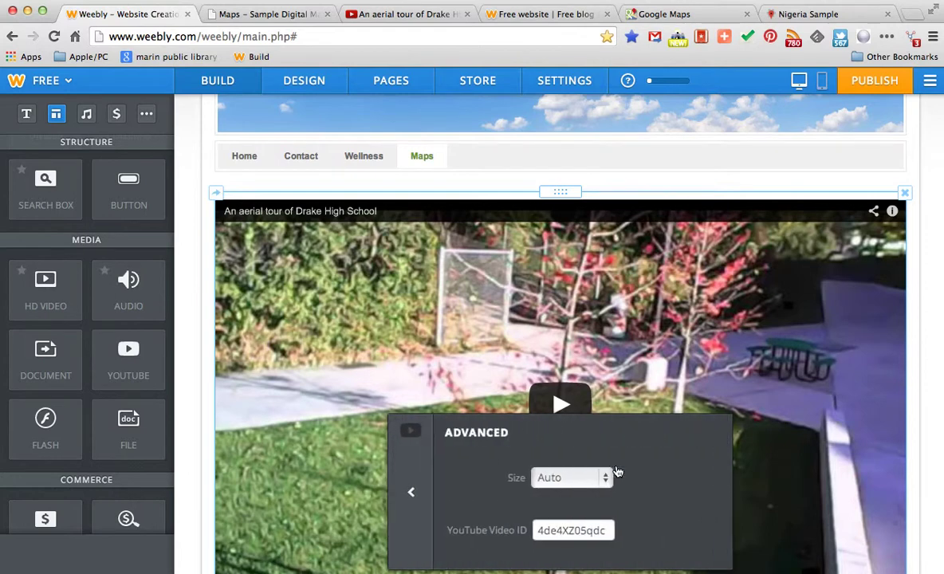
{"action": "left_click", "coordinate": [608, 479]}
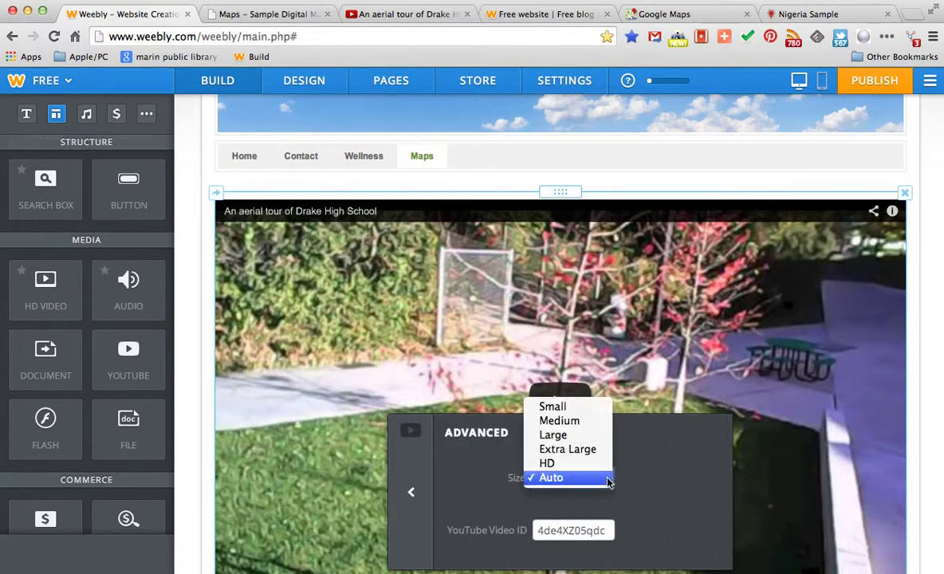
{"action": "left_click", "coordinate": [600, 480]}
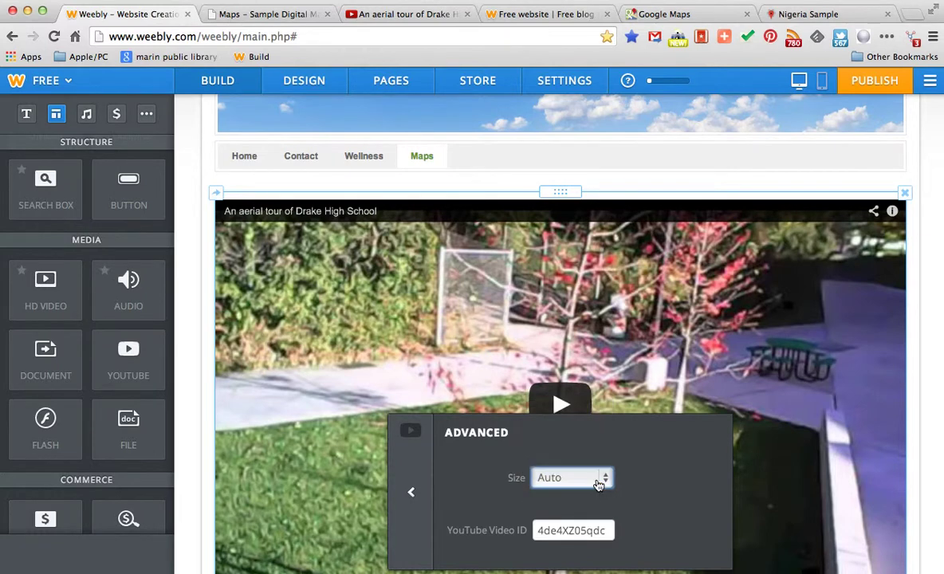
{"action": "left_click", "coordinate": [412, 493]}
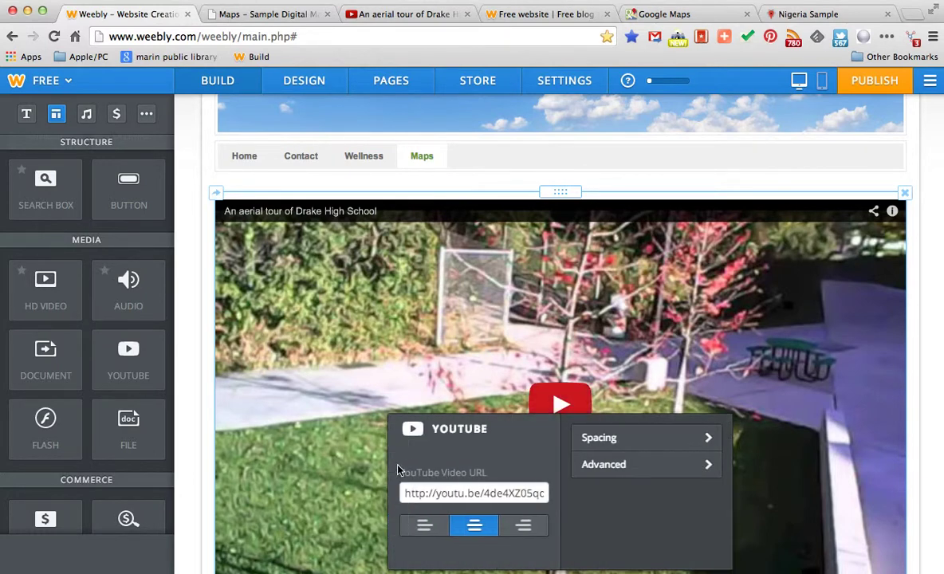
Step: Play the embedded aerial tour briefly, then delete the video block from the page
{"action": "left_click", "coordinate": [304, 444]}
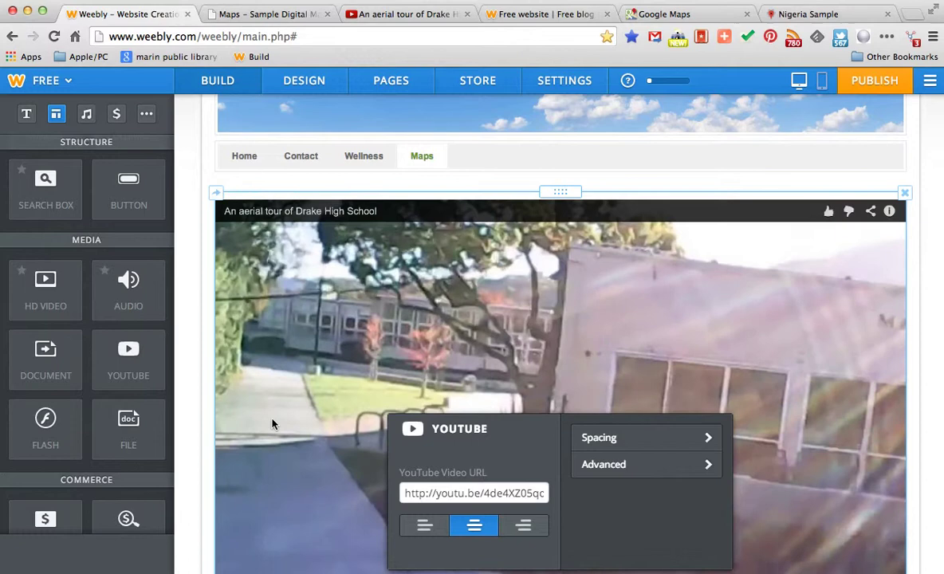
{"action": "left_click", "coordinate": [272, 424]}
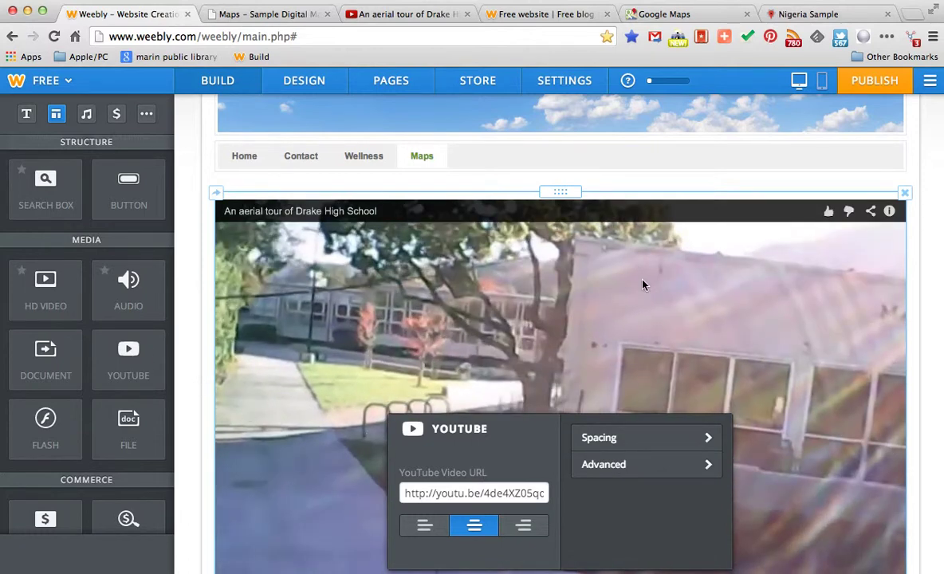
{"action": "left_click", "coordinate": [904, 195]}
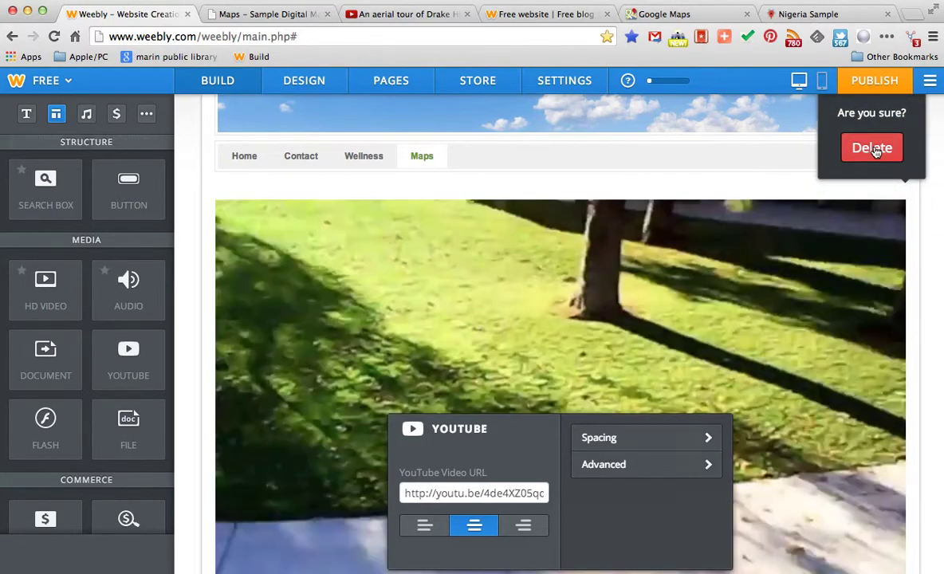
{"action": "left_click", "coordinate": [873, 148]}
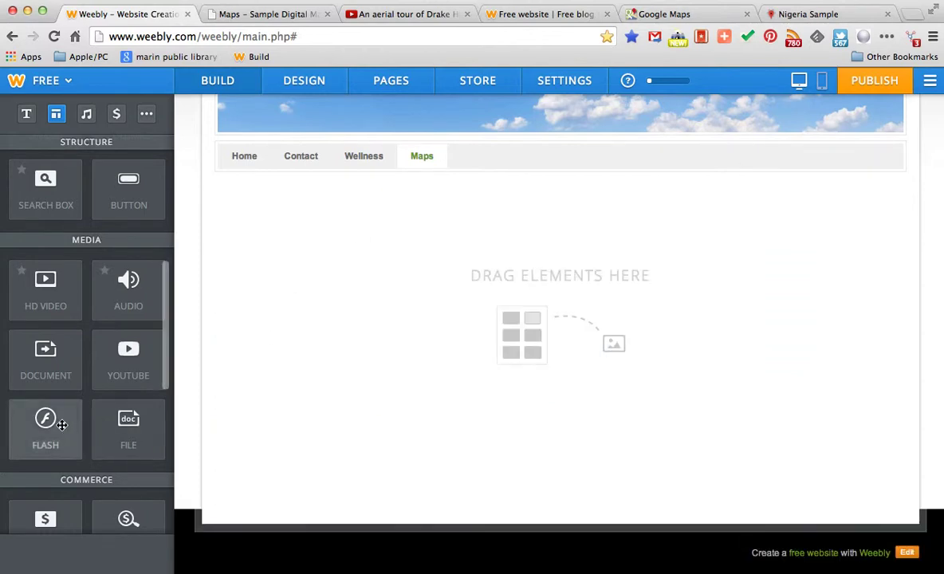
Step: Drag an Embed Code element from the MORE section onto the empty Maps page
{"action": "scroll", "coordinate": [110, 331], "scroll_direction": "up", "scroll_amount": 5}
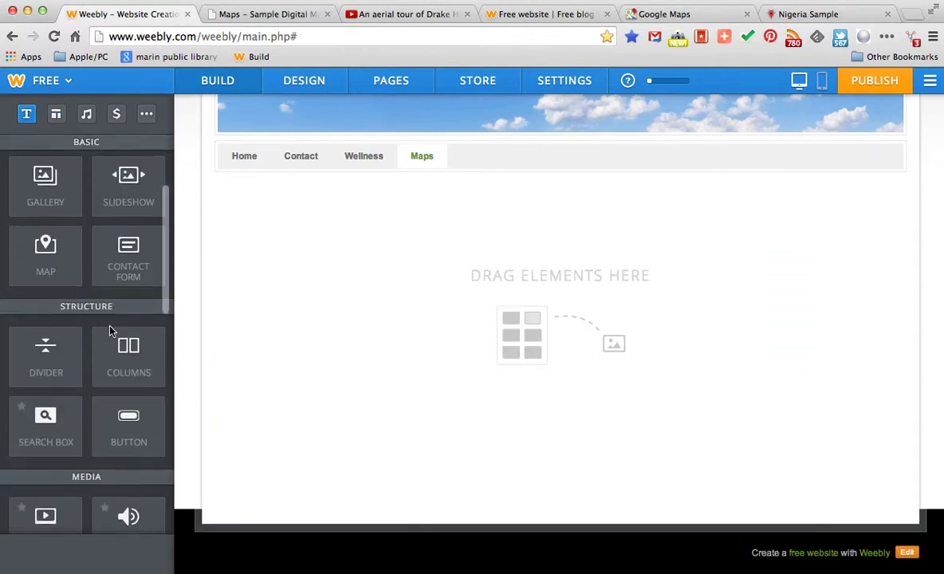
{"action": "scroll", "coordinate": [110, 330], "scroll_direction": "up", "scroll_amount": 3}
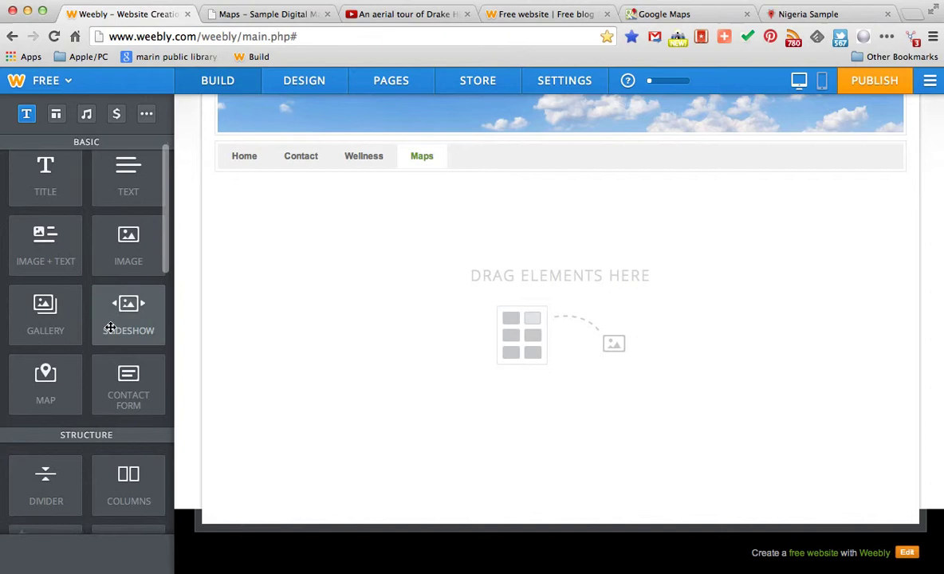
{"action": "scroll", "coordinate": [110, 328], "scroll_direction": "down", "scroll_amount": 2}
{"action": "scroll", "coordinate": [110, 328], "scroll_direction": "down", "scroll_amount": 1}
{"action": "scroll", "coordinate": [110, 327], "scroll_direction": "down", "scroll_amount": 3}
{"action": "scroll", "coordinate": [110, 328], "scroll_direction": "down", "scroll_amount": 2}
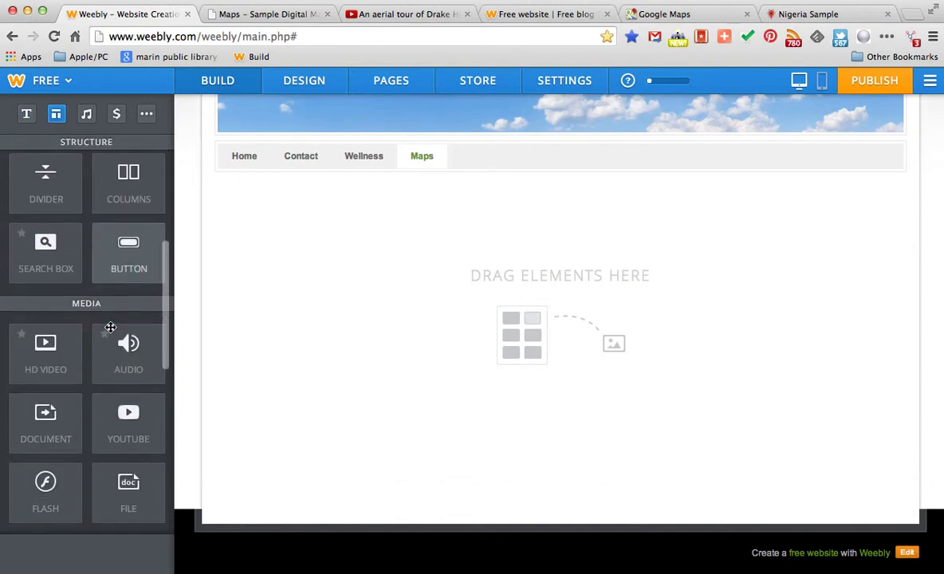
{"action": "scroll", "coordinate": [110, 327], "scroll_direction": "down", "scroll_amount": 3}
{"action": "scroll", "coordinate": [110, 329], "scroll_direction": "down", "scroll_amount": 2}
{"action": "scroll", "coordinate": [110, 331], "scroll_direction": "down", "scroll_amount": 1}
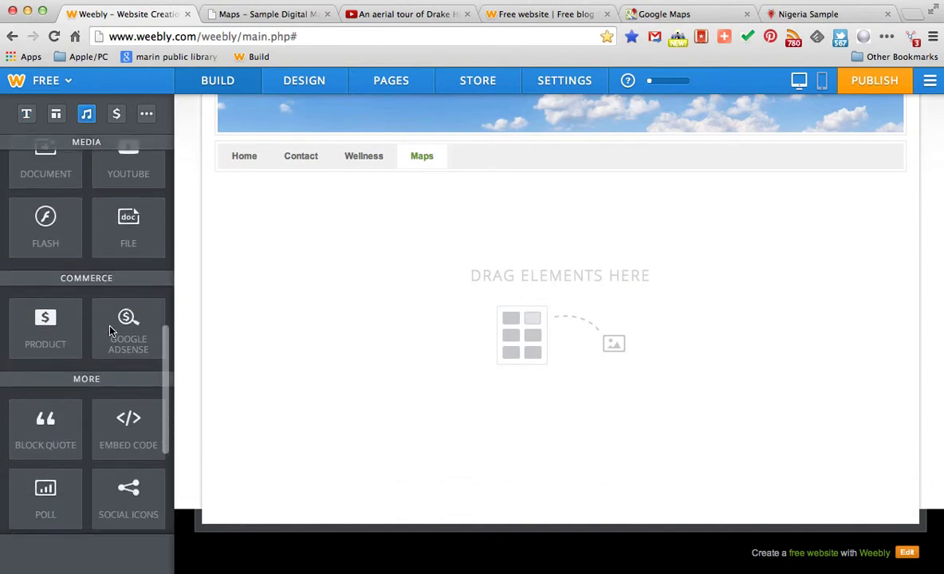
{"action": "scroll", "coordinate": [111, 326], "scroll_direction": "down", "scroll_amount": 1}
{"action": "scroll", "coordinate": [111, 326], "scroll_direction": "down", "scroll_amount": 2}
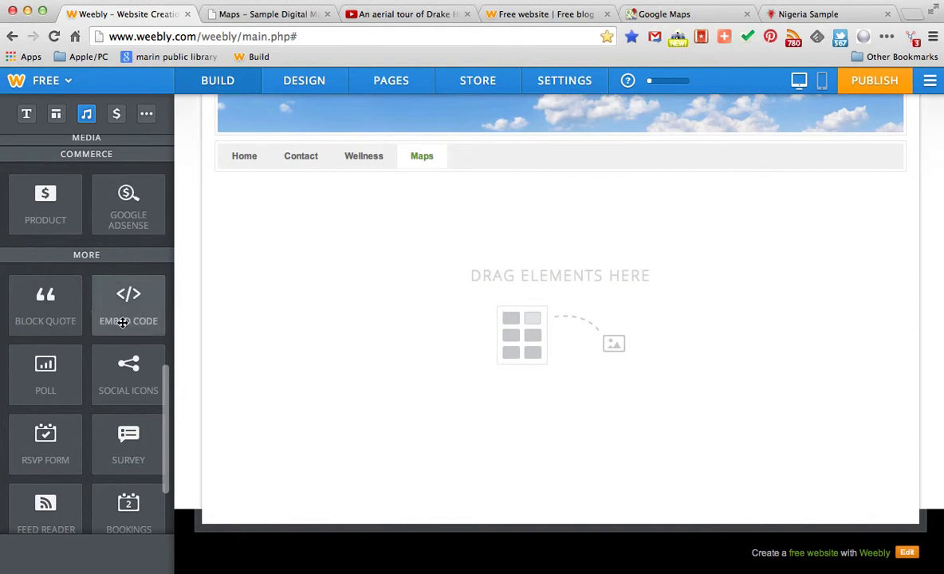
{"action": "left_click_drag", "start_coordinate": [134, 306], "coordinate": [497, 340]}
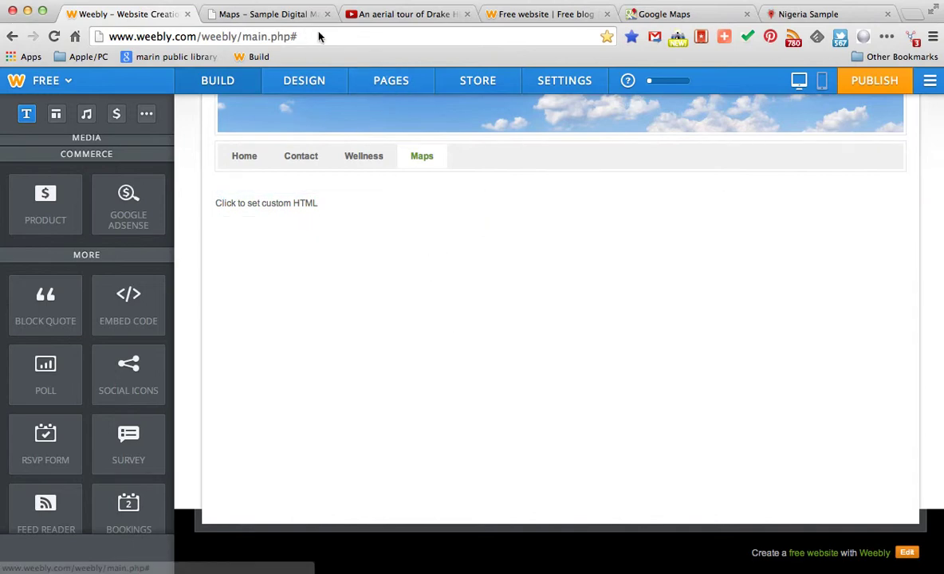
Step: Select the 640×360 iframe embed code for the Drake High School video on YouTube
{"action": "left_click", "coordinate": [390, 15]}
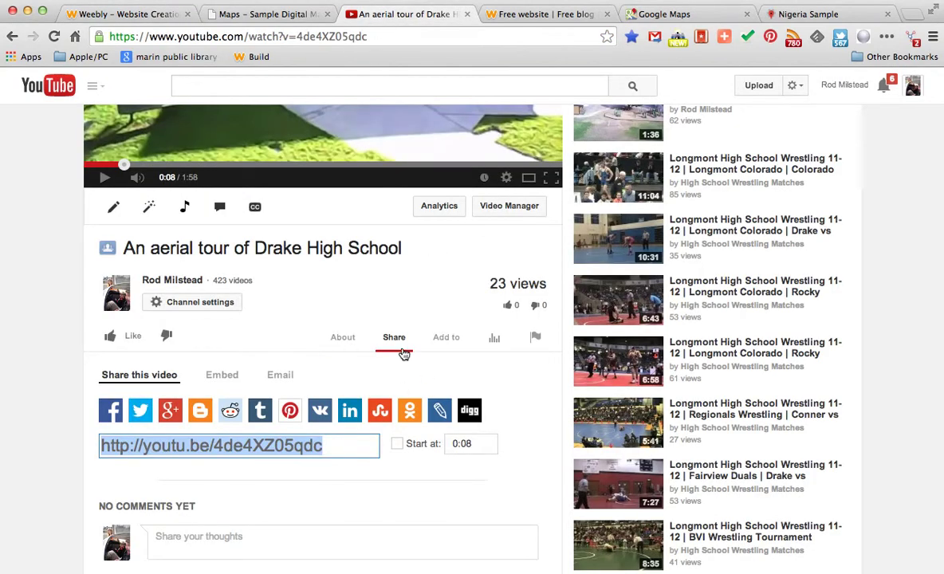
{"action": "scroll", "coordinate": [402, 363], "scroll_direction": "down", "scroll_amount": 2}
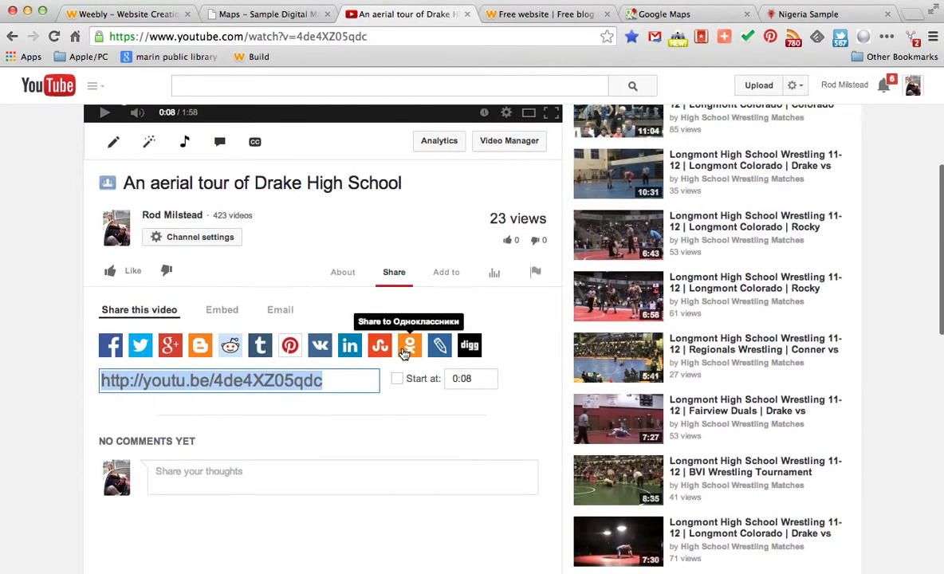
{"action": "left_click", "coordinate": [221, 313]}
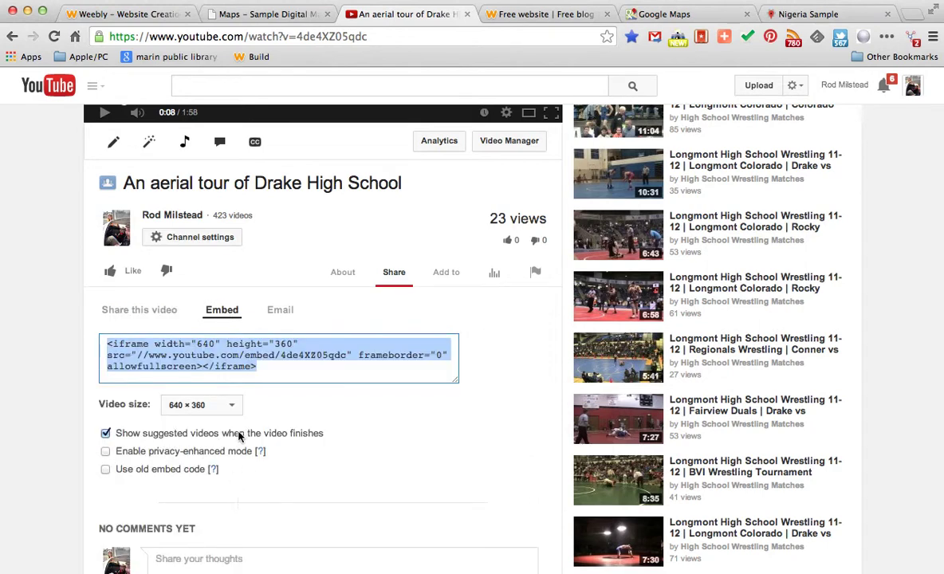
{"action": "left_click", "coordinate": [235, 406]}
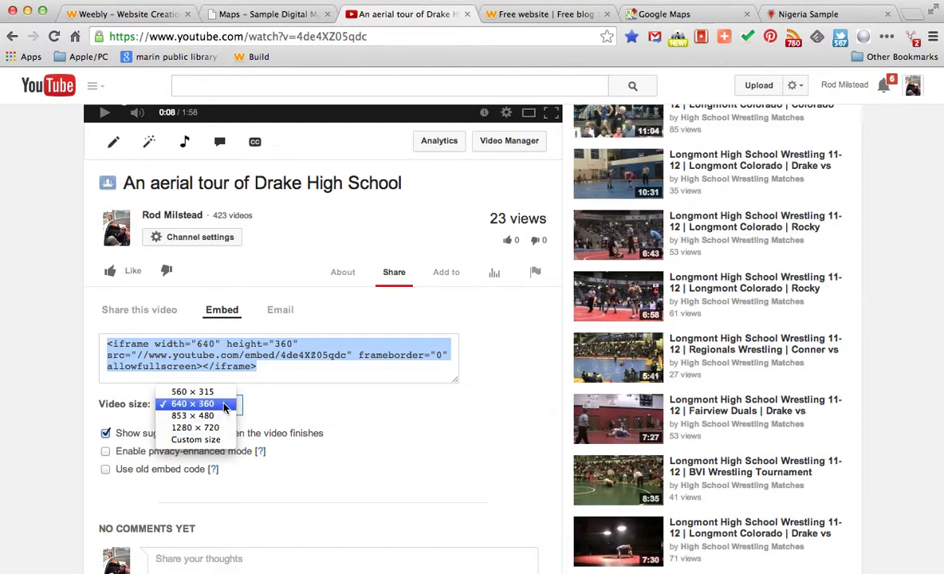
{"action": "left_click", "coordinate": [225, 406]}
{"action": "left_click", "coordinate": [258, 367]}
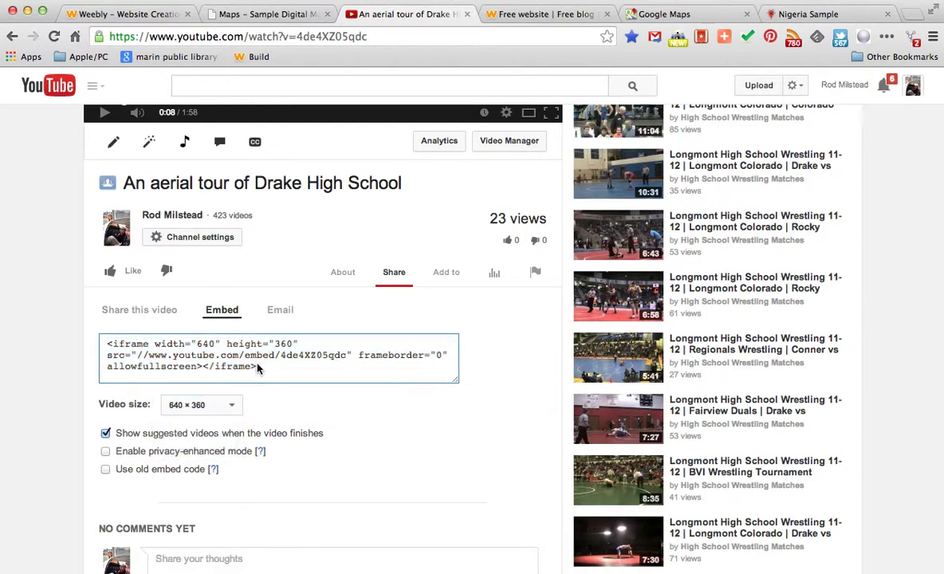
{"action": "left_click_drag", "start_coordinate": [257, 367], "coordinate": [90, 336]}
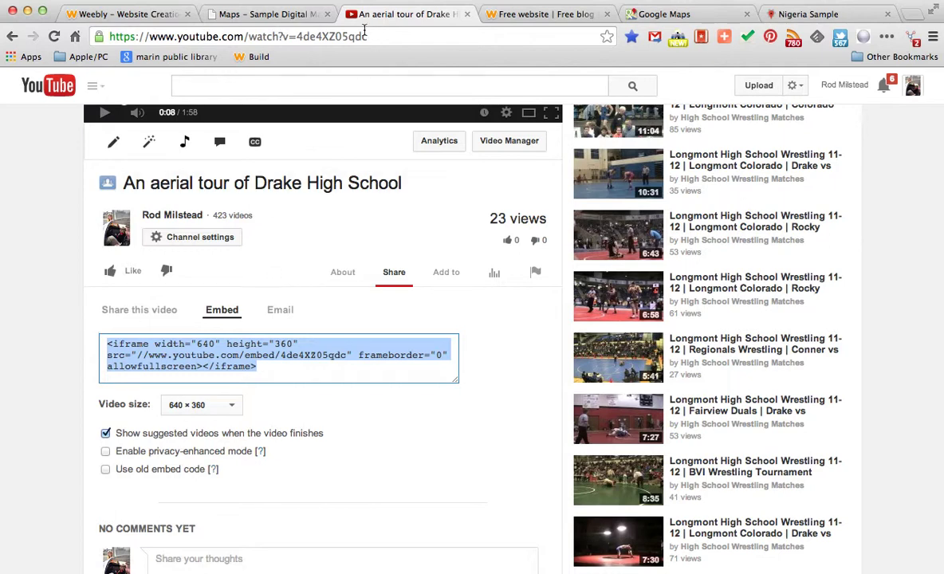
{"action": "left_click", "coordinate": [132, 16]}
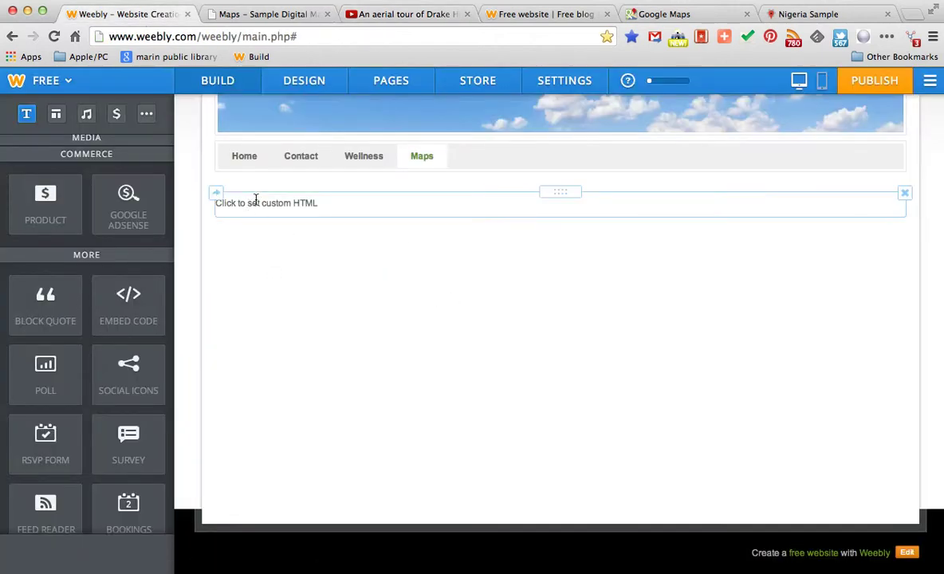
Step: Paste the iframe code into the Custom HTML block and center the resulting video
{"action": "left_click", "coordinate": [323, 202]}
{"action": "type", "text": "<iframe width=\"640\" height=\"360\" src=\"//www.youtube.com/embed/4de4XZ05qdc\" frameborder=\"0\" allowfullscreen></iframe>"}
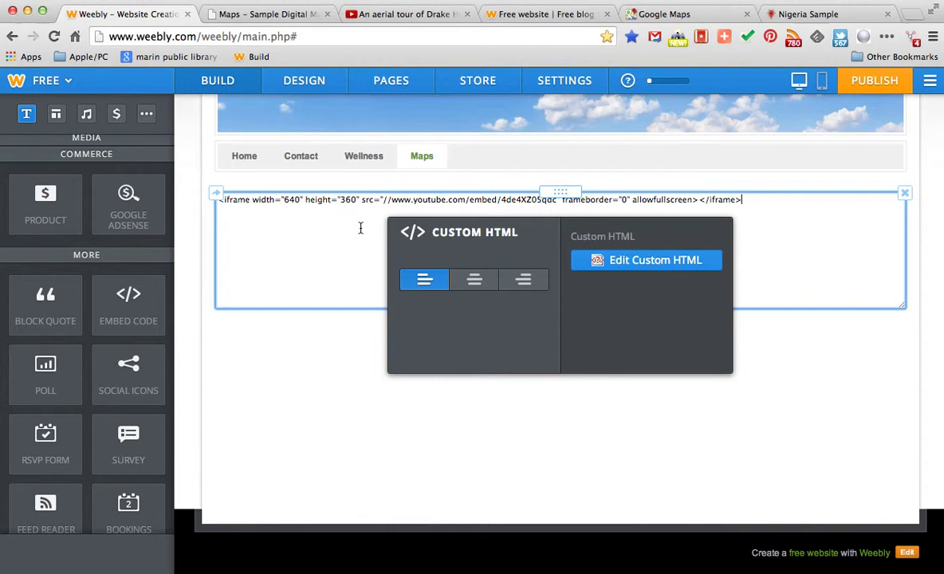
{"action": "left_click", "coordinate": [641, 263]}
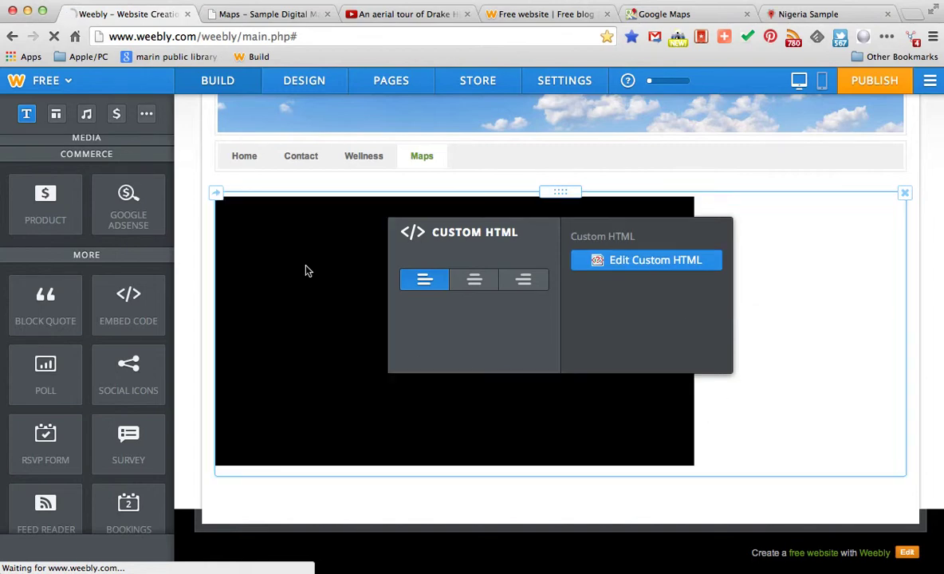
{"action": "left_click", "coordinate": [472, 281]}
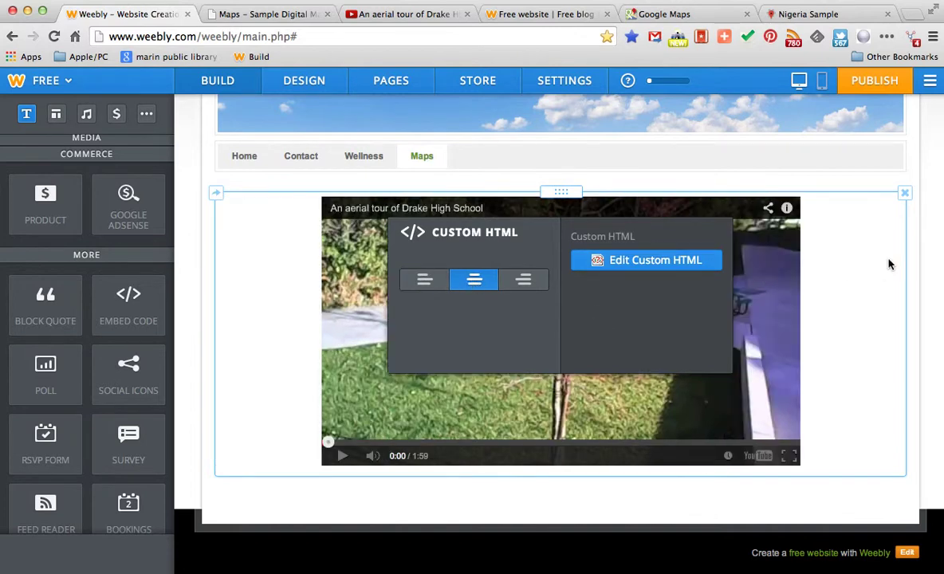
{"action": "left_click", "coordinate": [617, 508]}
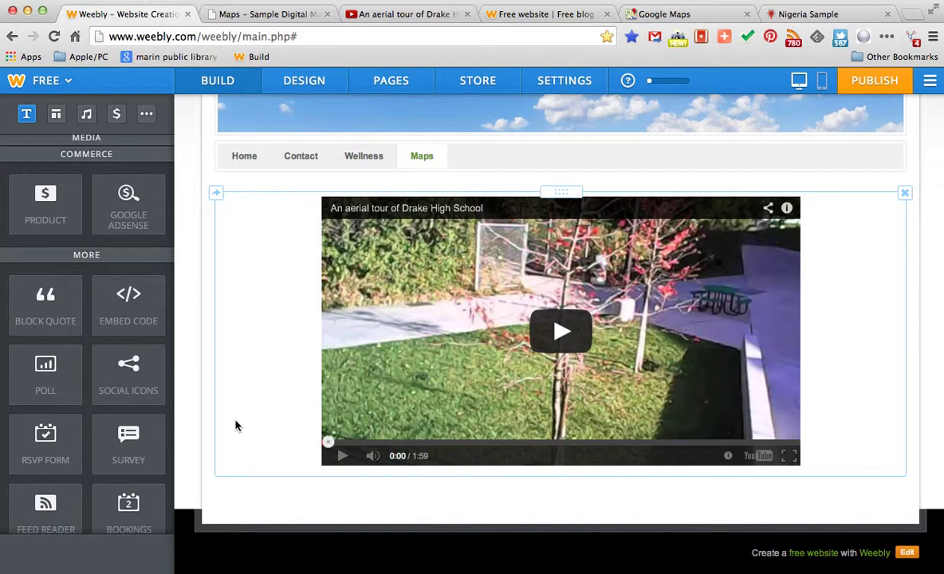
{"action": "scroll", "coordinate": [236, 426], "scroll_direction": "up", "scroll_amount": 3}
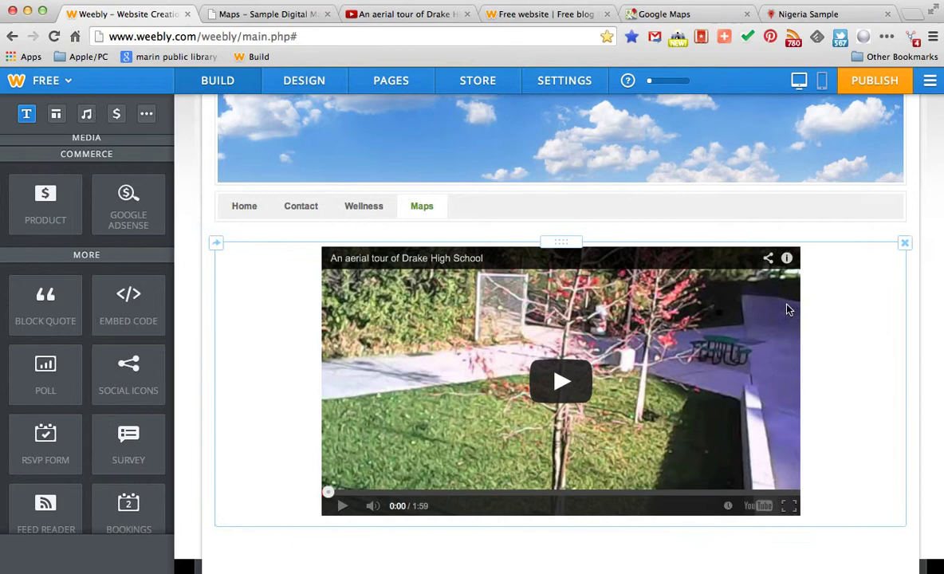
Step: Delete the embedded video block and drag a Map element from BASIC onto the page
{"action": "left_click", "coordinate": [905, 244]}
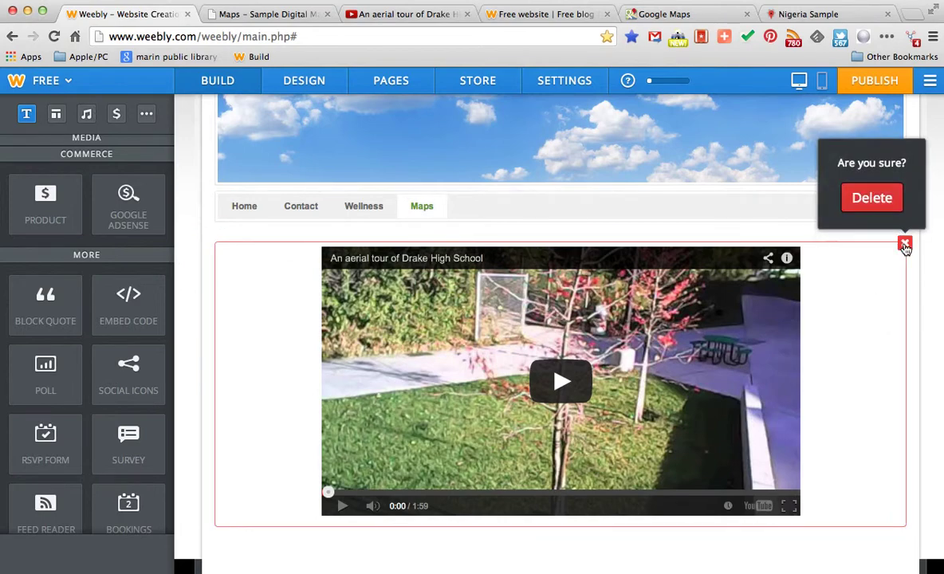
{"action": "left_click", "coordinate": [869, 198]}
{"action": "scroll", "coordinate": [95, 335], "scroll_direction": "up", "scroll_amount": 3}
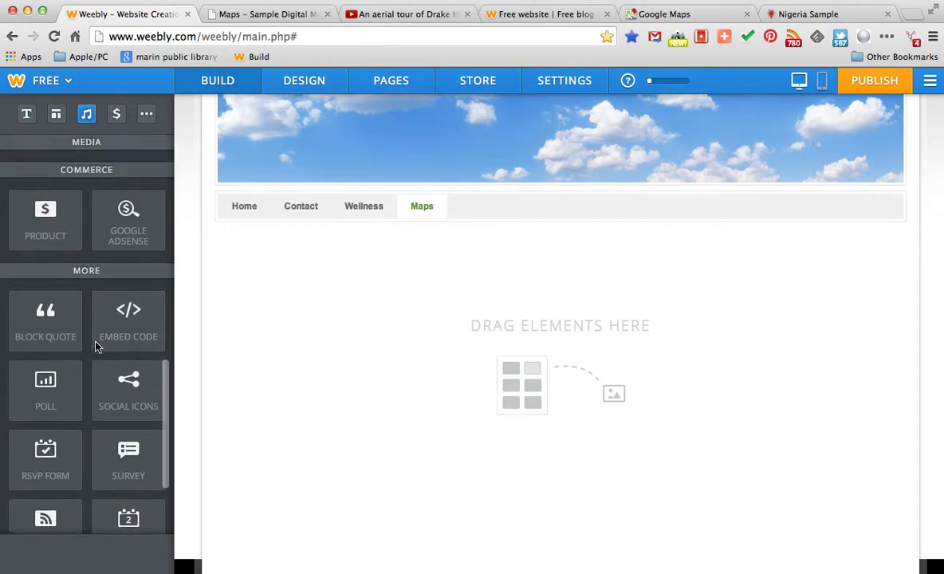
{"action": "scroll", "coordinate": [94, 345], "scroll_direction": "up", "scroll_amount": 2}
{"action": "scroll", "coordinate": [95, 345], "scroll_direction": "up", "scroll_amount": 1}
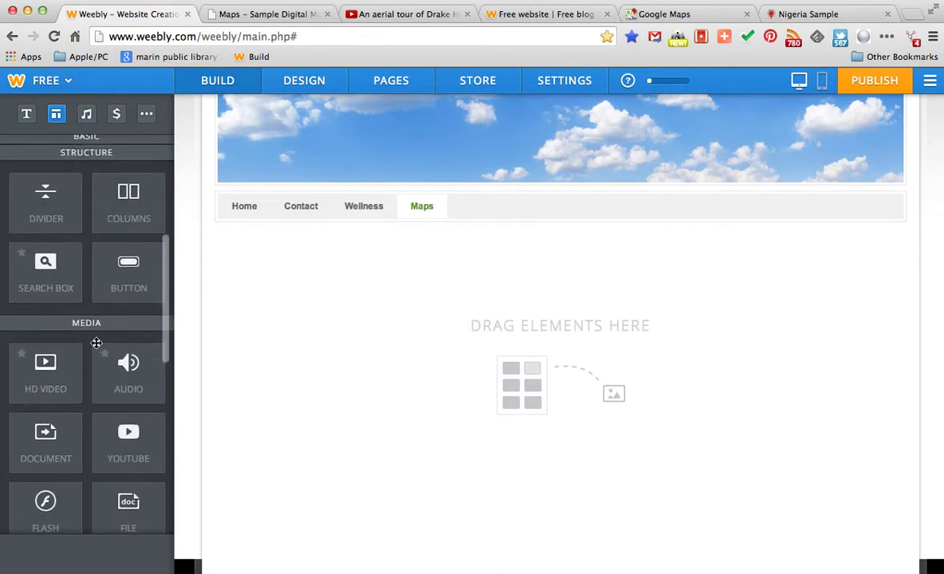
{"action": "scroll", "coordinate": [96, 342], "scroll_direction": "up", "scroll_amount": 2}
{"action": "scroll", "coordinate": [96, 343], "scroll_direction": "up", "scroll_amount": 3}
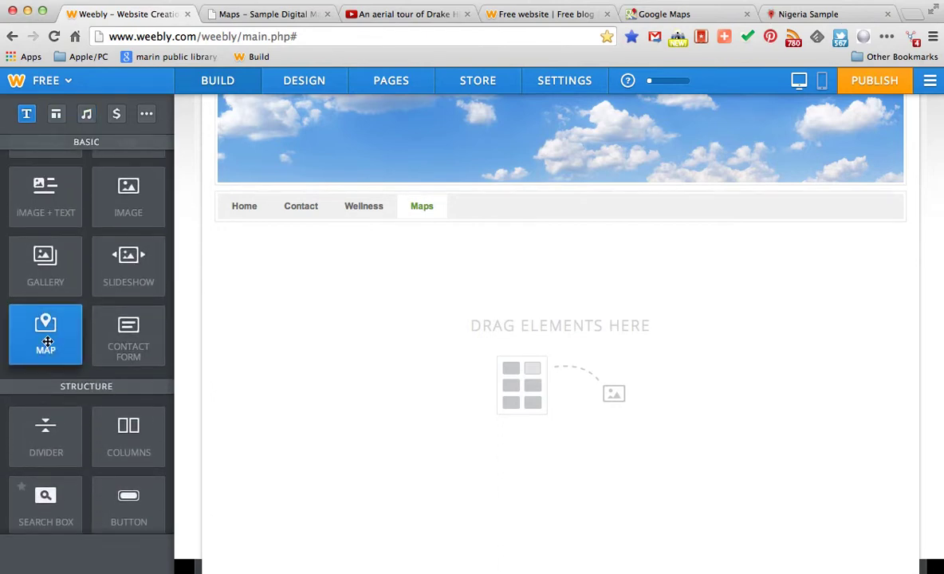
{"action": "left_click_drag", "start_coordinate": [48, 341], "coordinate": [542, 381]}
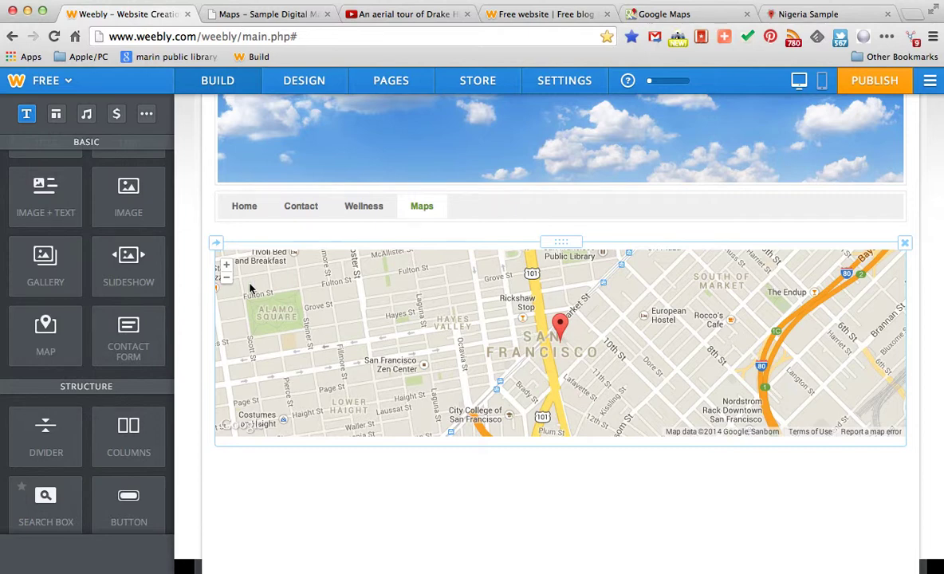
Step: Change the map address to 'beloit, wi' and set its zoom level to 12
{"action": "left_click", "coordinate": [440, 319]}
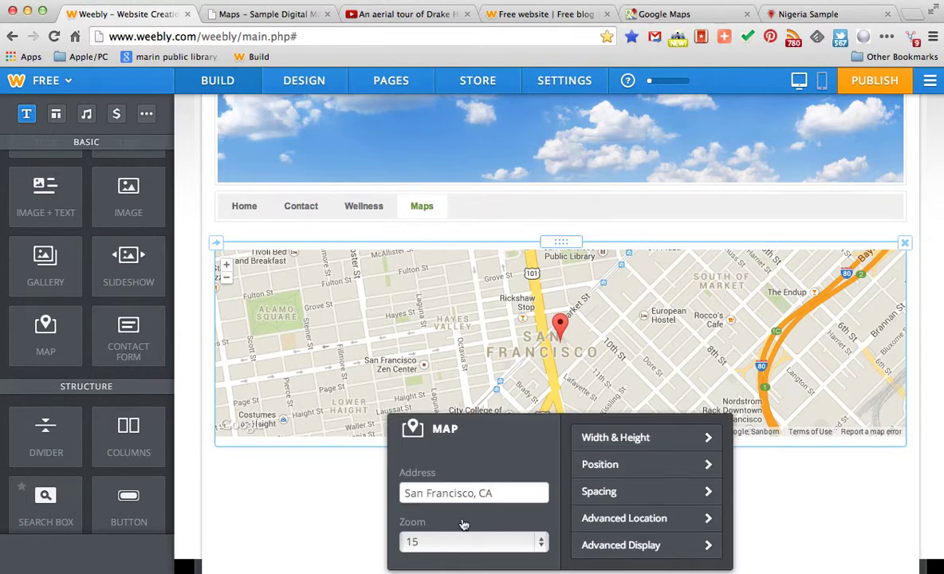
{"action": "left_click_drag", "start_coordinate": [504, 496], "coordinate": [286, 485]}
{"action": "left_click", "coordinate": [286, 486]}
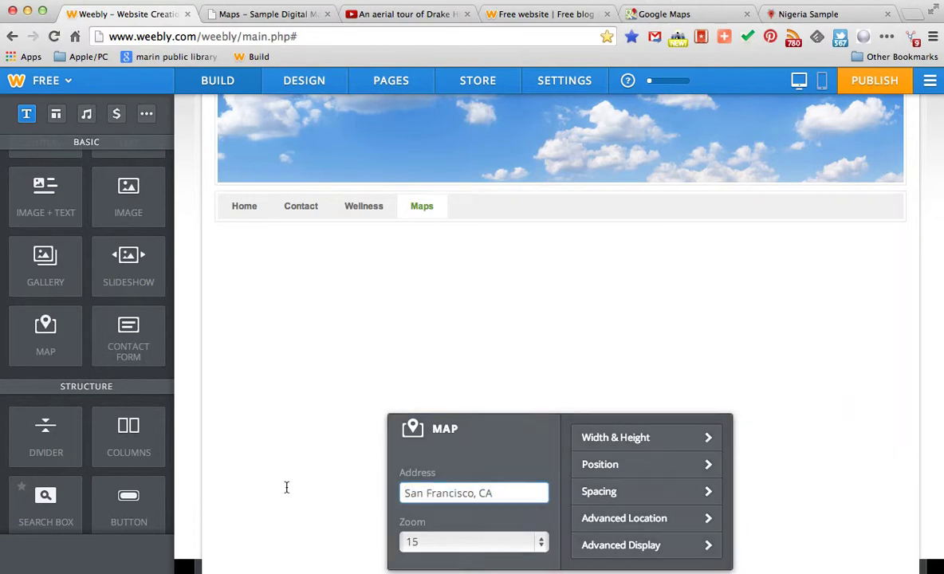
{"action": "left_click", "coordinate": [435, 388]}
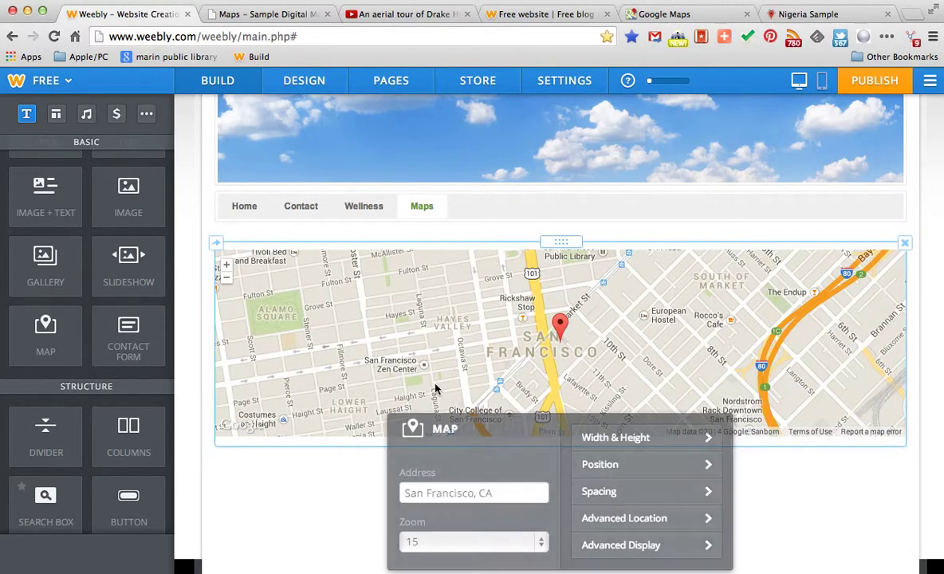
{"action": "left_click", "coordinate": [485, 492]}
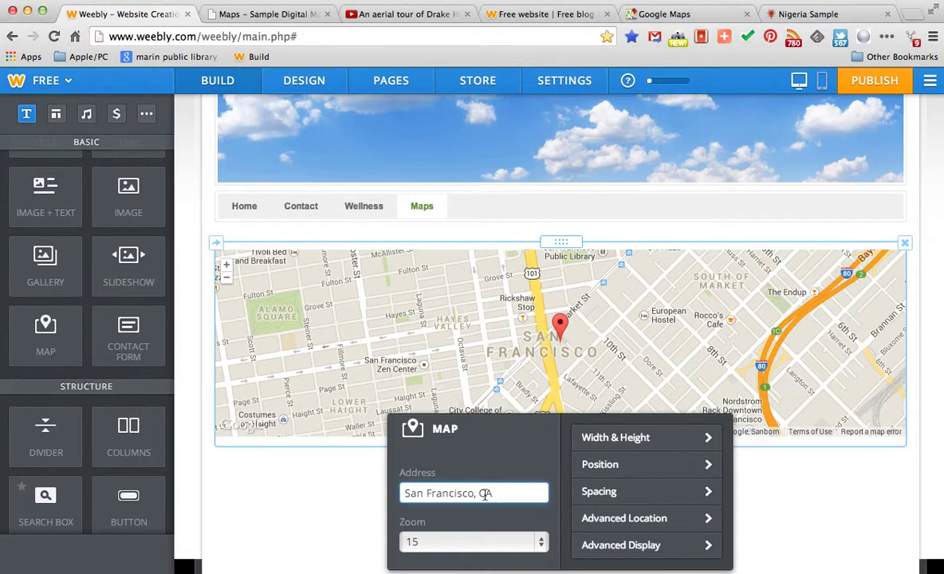
{"action": "left_click_drag", "start_coordinate": [498, 493], "coordinate": [392, 490]}
{"action": "type", "text": "b"}
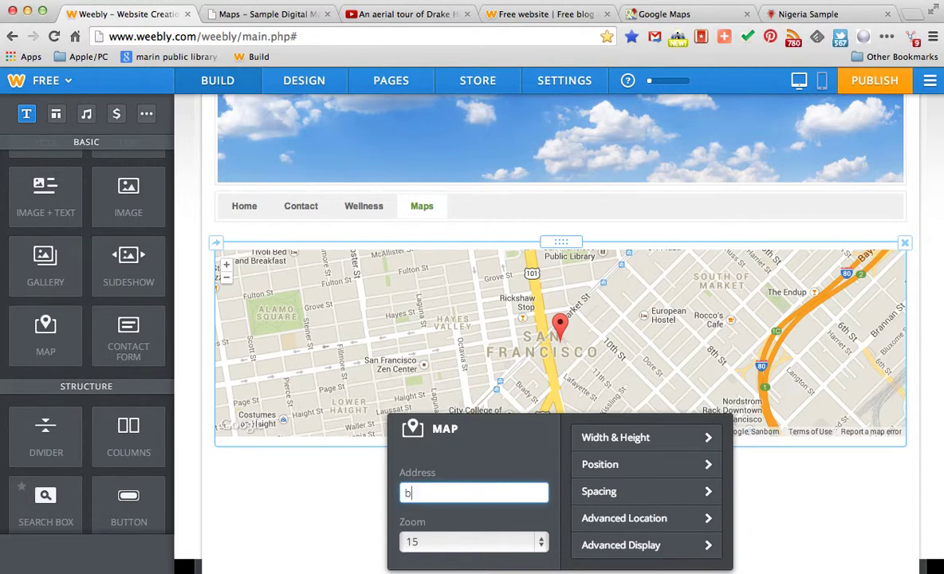
{"action": "type", "text": "eloit, "}
{"action": "type", "text": "wi"}
{"action": "left_click", "coordinate": [432, 542]}
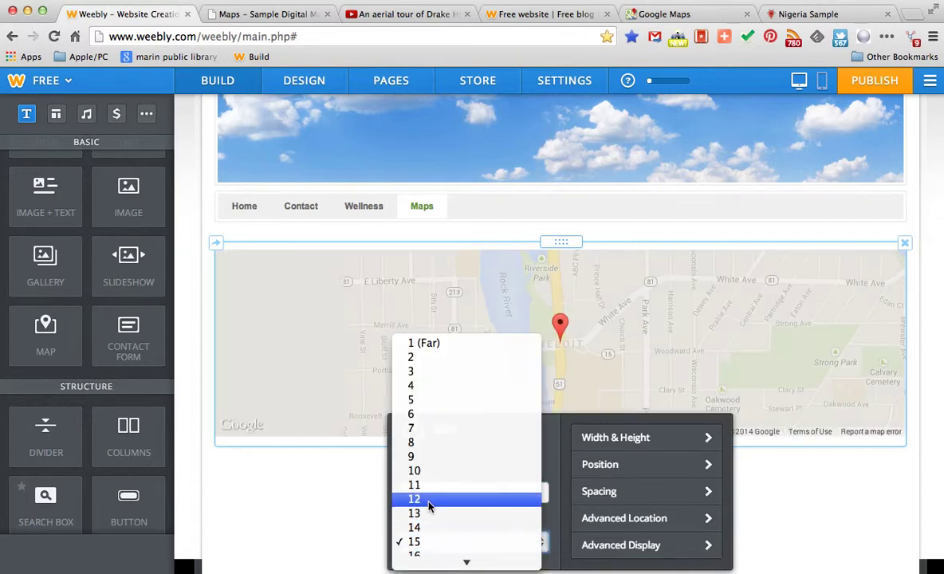
{"action": "left_click", "coordinate": [430, 499]}
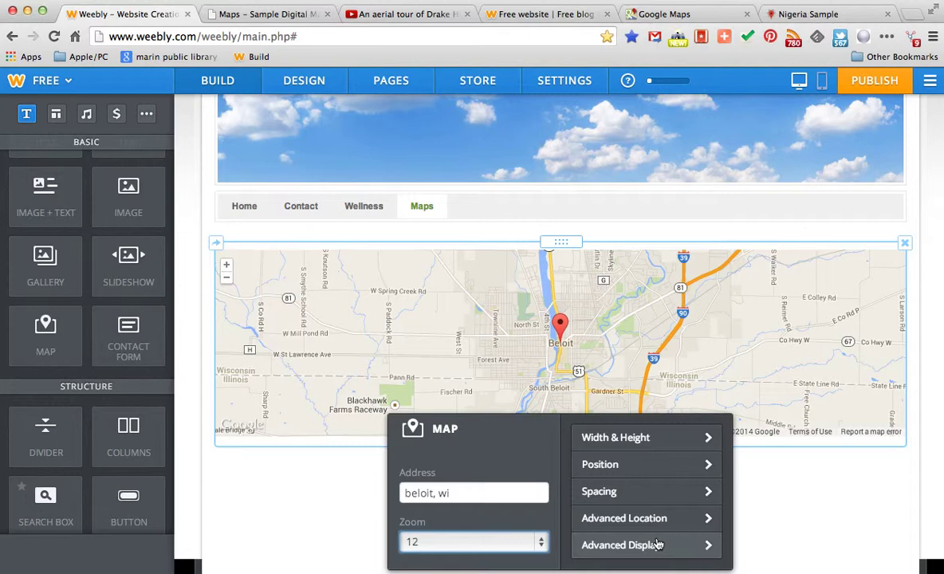
Step: Delete the Beloit map element from the Maps page
{"action": "left_click", "coordinate": [265, 520]}
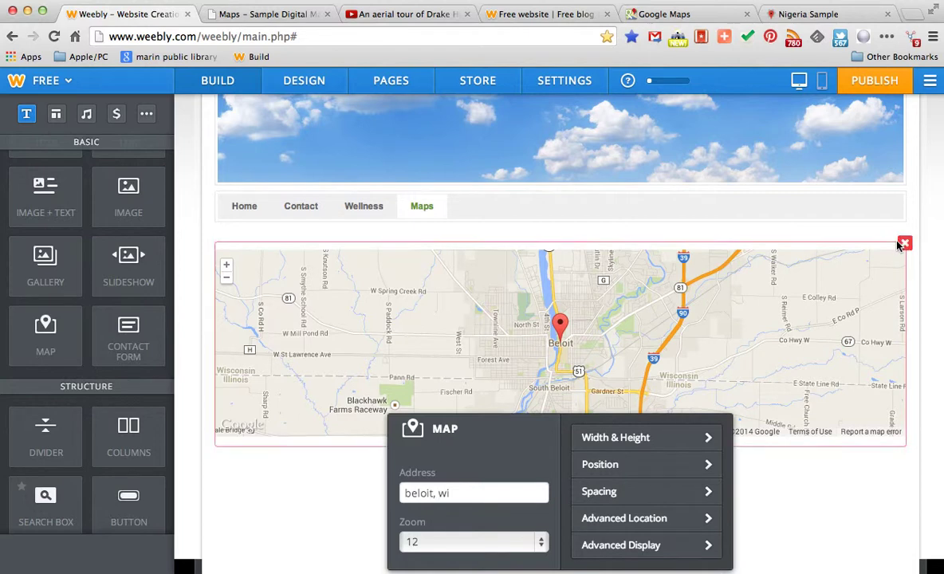
{"action": "left_click", "coordinate": [904, 243]}
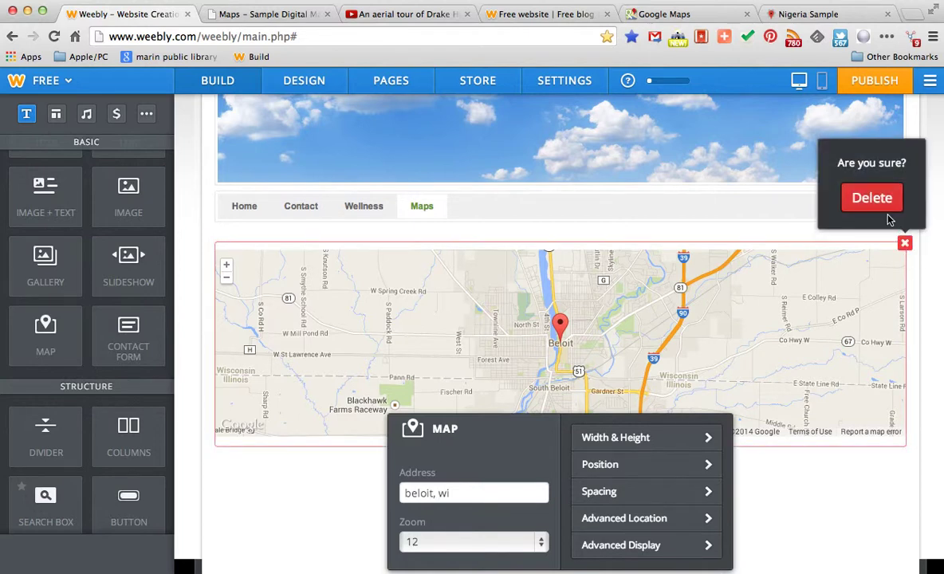
{"action": "left_click", "coordinate": [870, 200]}
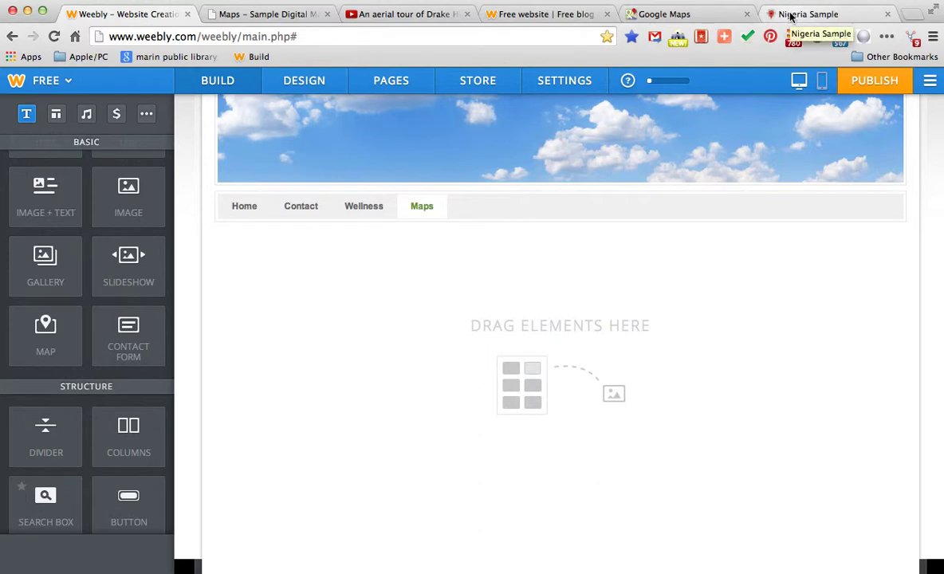
Step: Drag a new Embed Code element from the MORE section onto the empty page
{"action": "scroll", "coordinate": [47, 478], "scroll_direction": "down", "scroll_amount": 3}
{"action": "scroll", "coordinate": [52, 482], "scroll_direction": "down", "scroll_amount": 2}
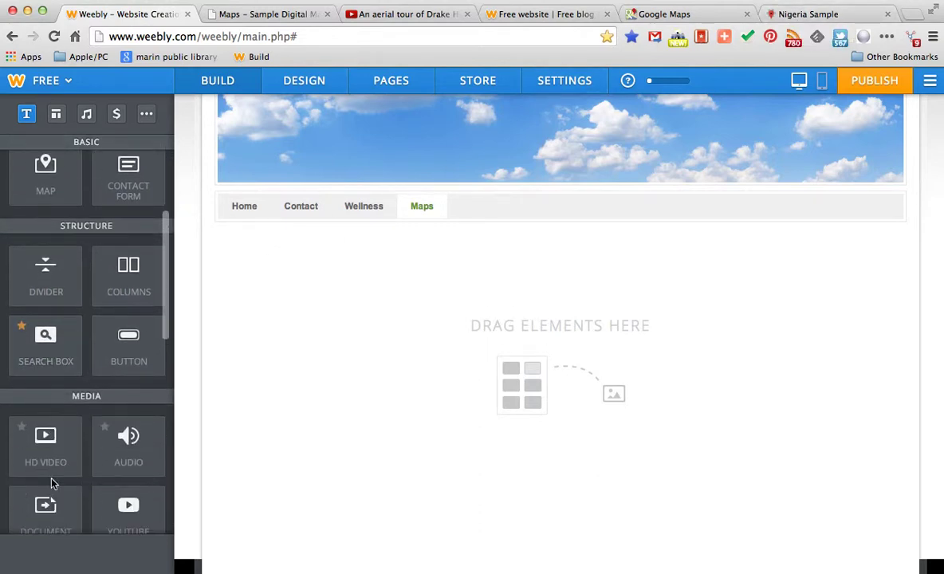
{"action": "scroll", "coordinate": [52, 483], "scroll_direction": "down", "scroll_amount": 3}
{"action": "scroll", "coordinate": [49, 479], "scroll_direction": "down", "scroll_amount": 3}
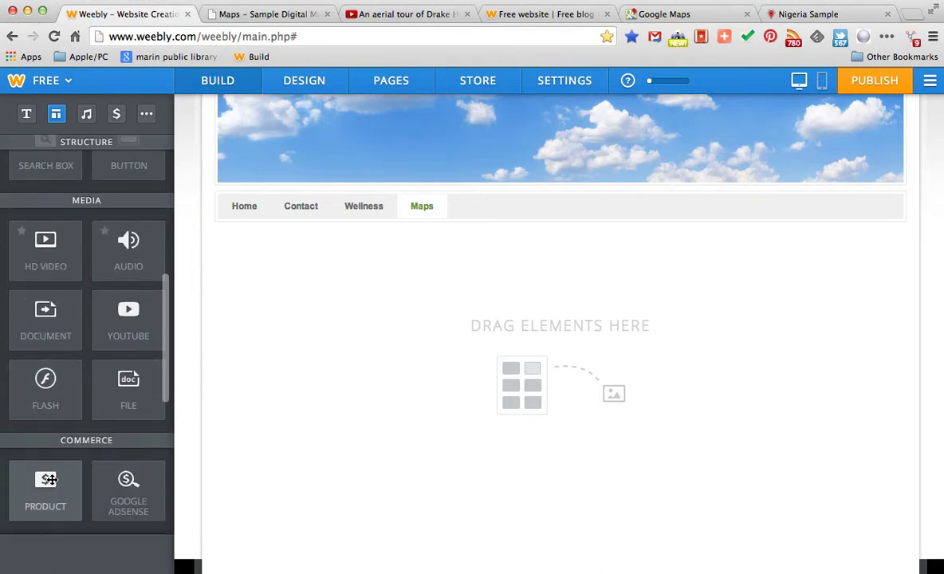
{"action": "scroll", "coordinate": [50, 480], "scroll_direction": "down", "scroll_amount": 3}
{"action": "scroll", "coordinate": [64, 455], "scroll_direction": "down", "scroll_amount": 1}
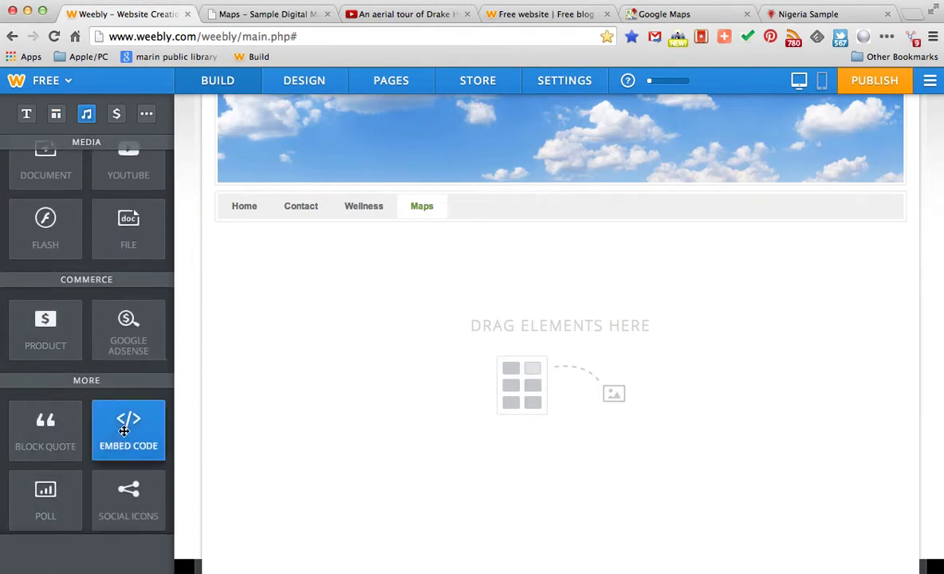
{"action": "left_click_drag", "start_coordinate": [124, 430], "coordinate": [408, 375]}
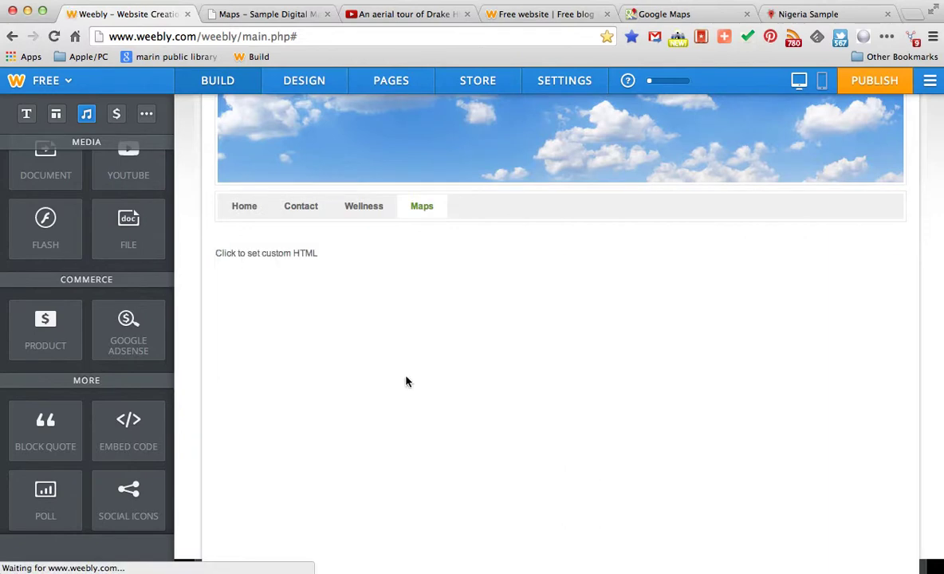
Step: Copy the Nigeria Sample map's iframe embed code from the Embed this map dialog
{"action": "left_click", "coordinate": [802, 15]}
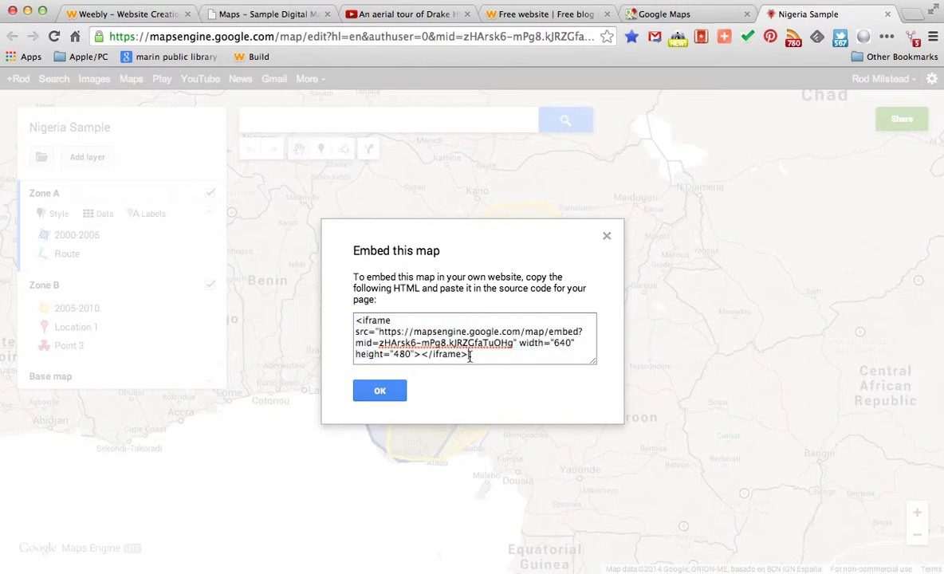
{"action": "left_click_drag", "start_coordinate": [471, 357], "coordinate": [326, 323]}
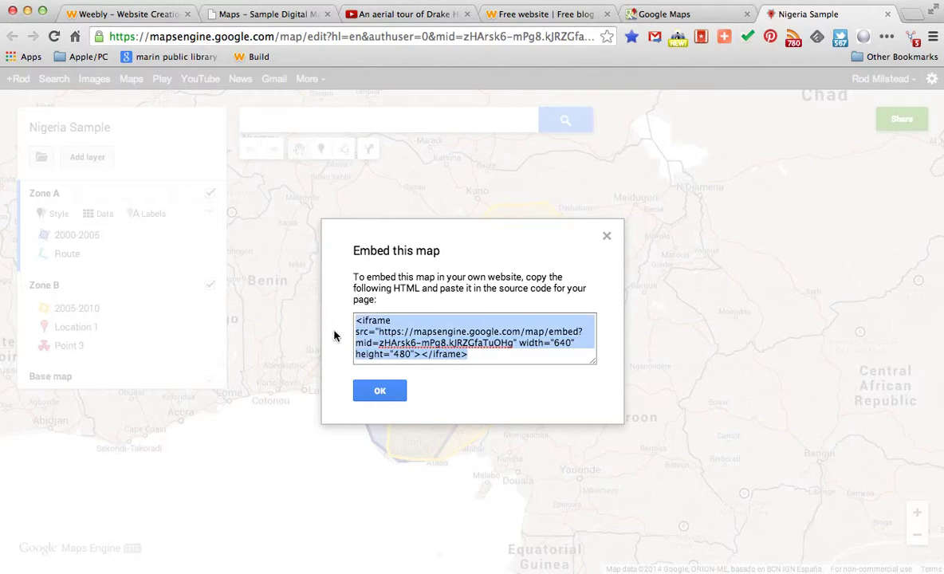
{"action": "left_click", "coordinate": [389, 390]}
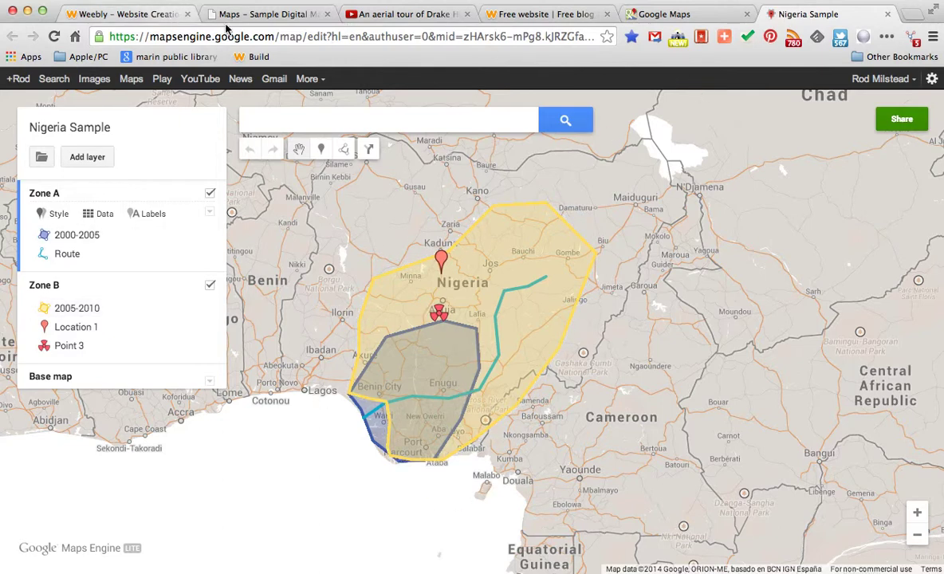
Step: Paste the Nigeria Sample iframe code into Weebly's custom HTML block and centre-align it
{"action": "left_click", "coordinate": [120, 16]}
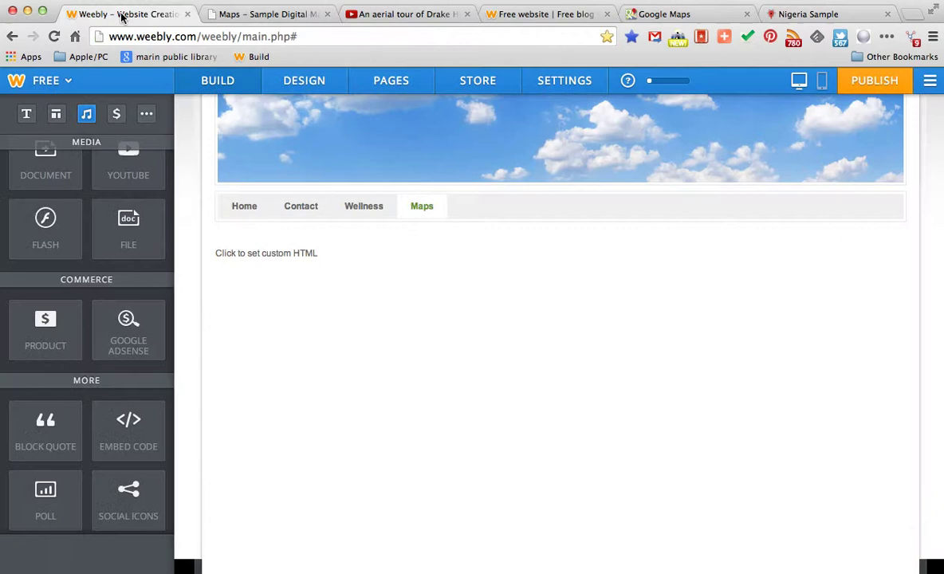
{"action": "left_click", "coordinate": [277, 250]}
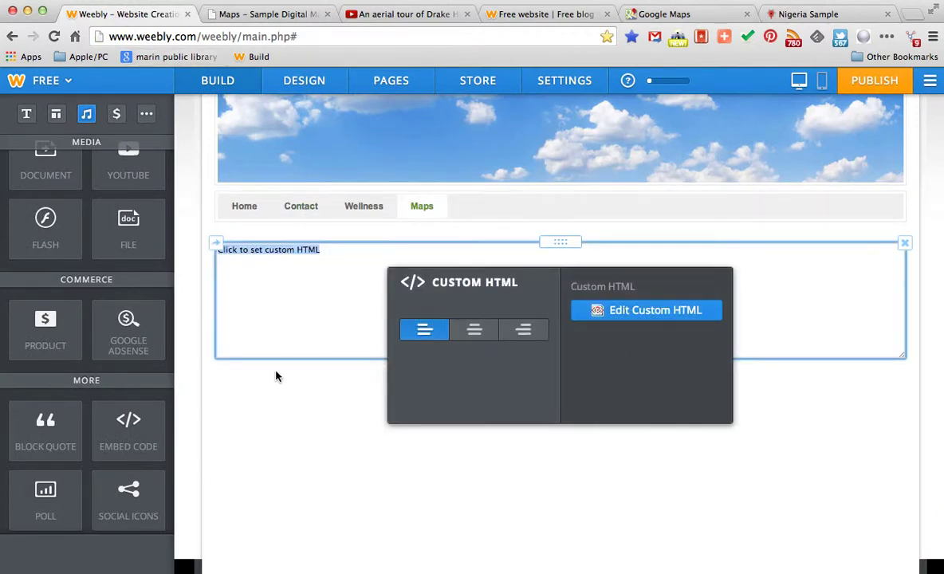
{"action": "key", "text": "ctrl+v"}
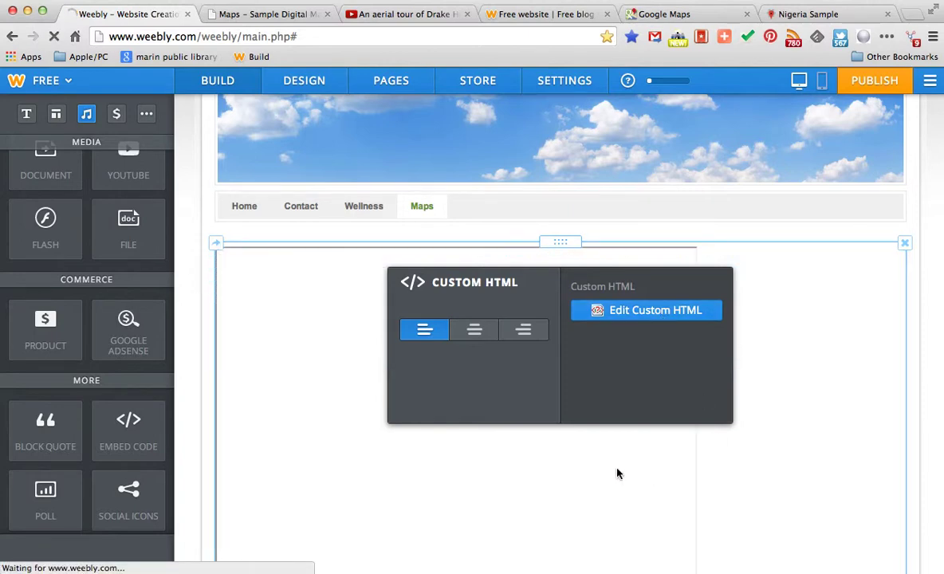
{"action": "left_click", "coordinate": [474, 331]}
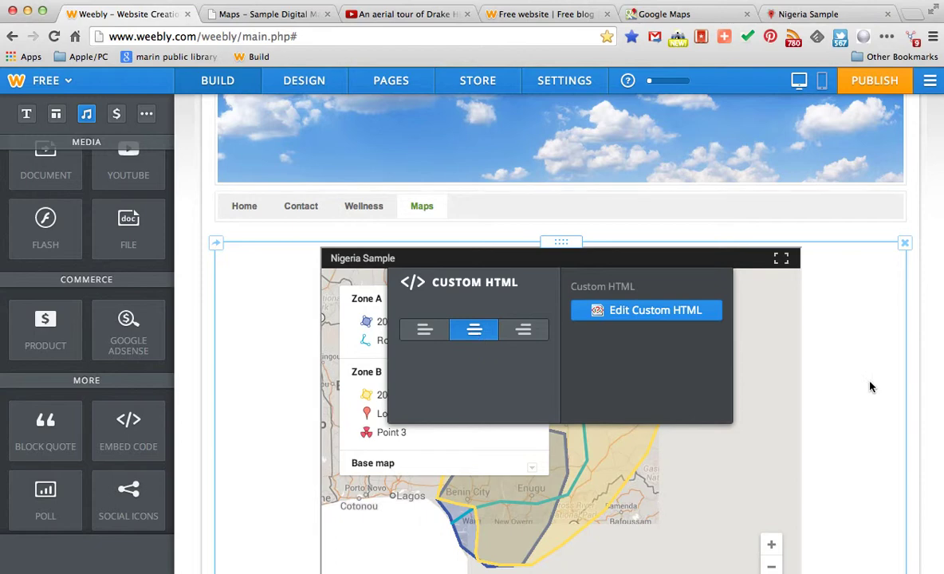
{"action": "scroll", "coordinate": [870, 386], "scroll_direction": "down", "scroll_amount": 3}
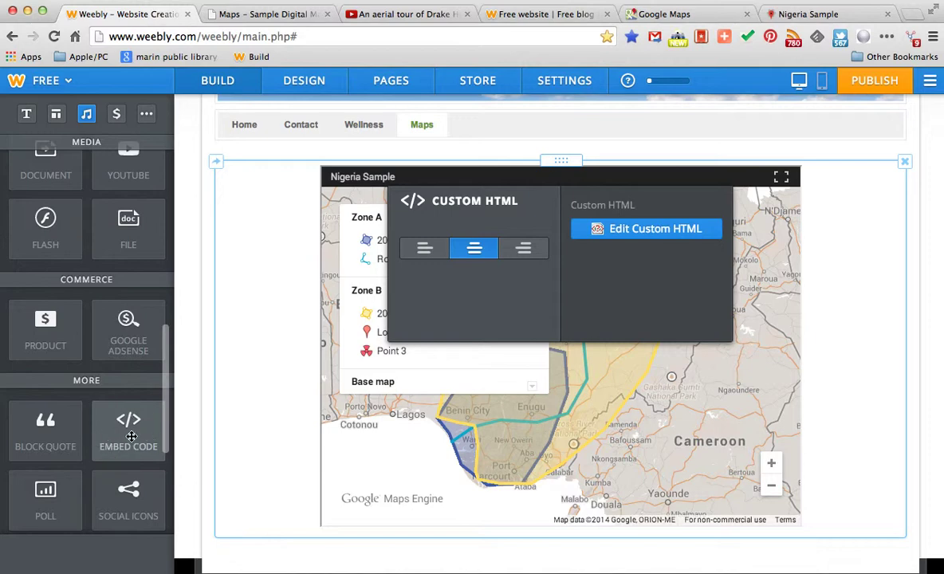
{"action": "scroll", "coordinate": [45, 246], "scroll_direction": "up", "scroll_amount": 2}
{"action": "scroll", "coordinate": [44, 251], "scroll_direction": "up", "scroll_amount": 2}
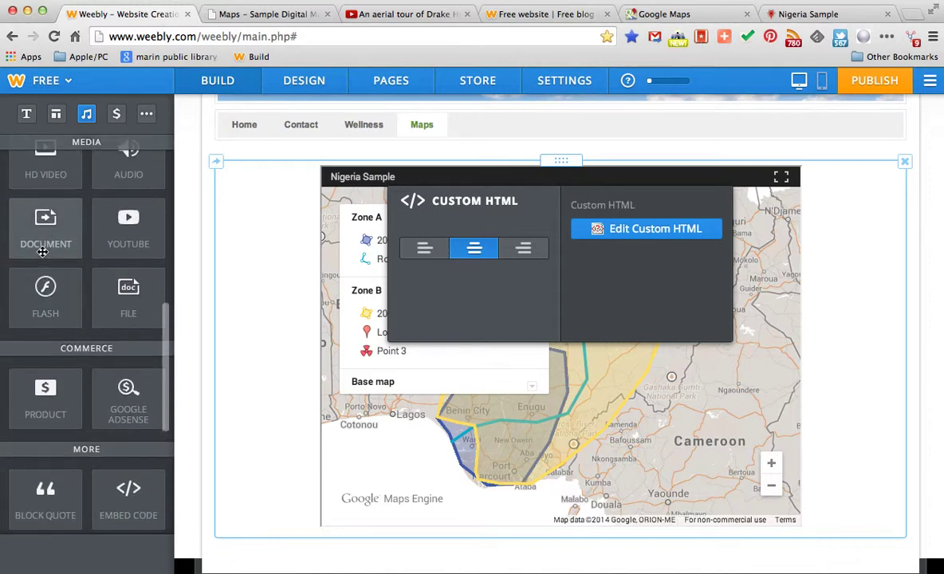
{"action": "scroll", "coordinate": [42, 252], "scroll_direction": "up", "scroll_amount": 4}
{"action": "scroll", "coordinate": [42, 252], "scroll_direction": "up", "scroll_amount": 3}
{"action": "scroll", "coordinate": [44, 250], "scroll_direction": "up", "scroll_amount": 5}
{"action": "scroll", "coordinate": [44, 254], "scroll_direction": "up", "scroll_amount": 8}
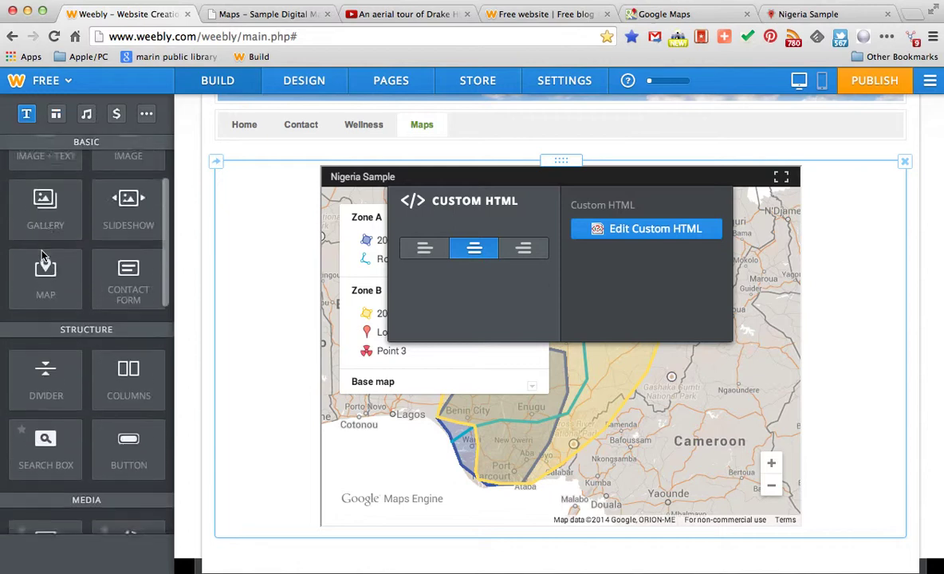
{"action": "scroll", "coordinate": [42, 255], "scroll_direction": "up", "scroll_amount": 7}
{"action": "scroll", "coordinate": [42, 252], "scroll_direction": "down", "scroll_amount": 5}
{"action": "scroll", "coordinate": [43, 252], "scroll_direction": "down", "scroll_amount": 1}
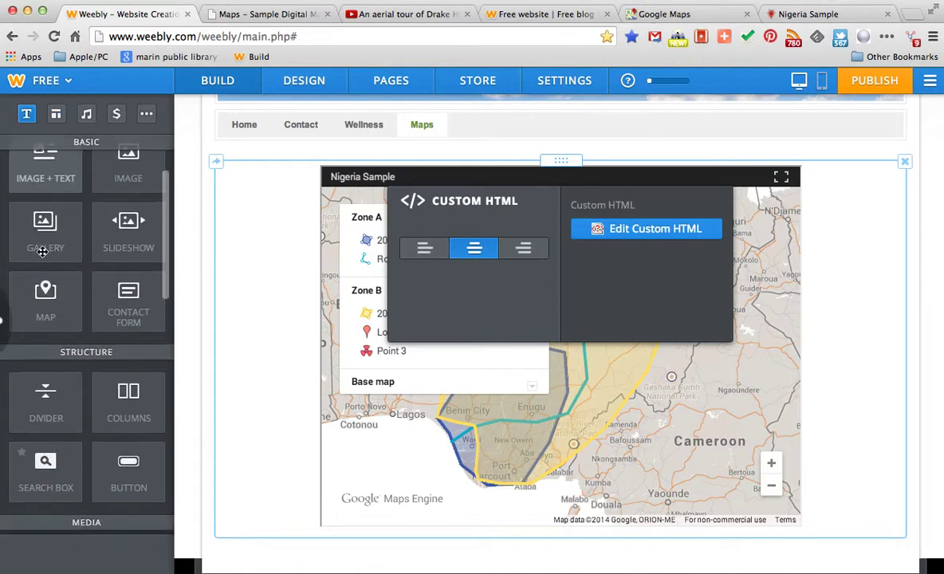
{"action": "scroll", "coordinate": [43, 252], "scroll_direction": "down", "scroll_amount": 1}
{"action": "scroll", "coordinate": [44, 252], "scroll_direction": "down", "scroll_amount": 7}
{"action": "scroll", "coordinate": [106, 345], "scroll_direction": "down", "scroll_amount": 1}
{"action": "scroll", "coordinate": [105, 344], "scroll_direction": "down", "scroll_amount": 5}
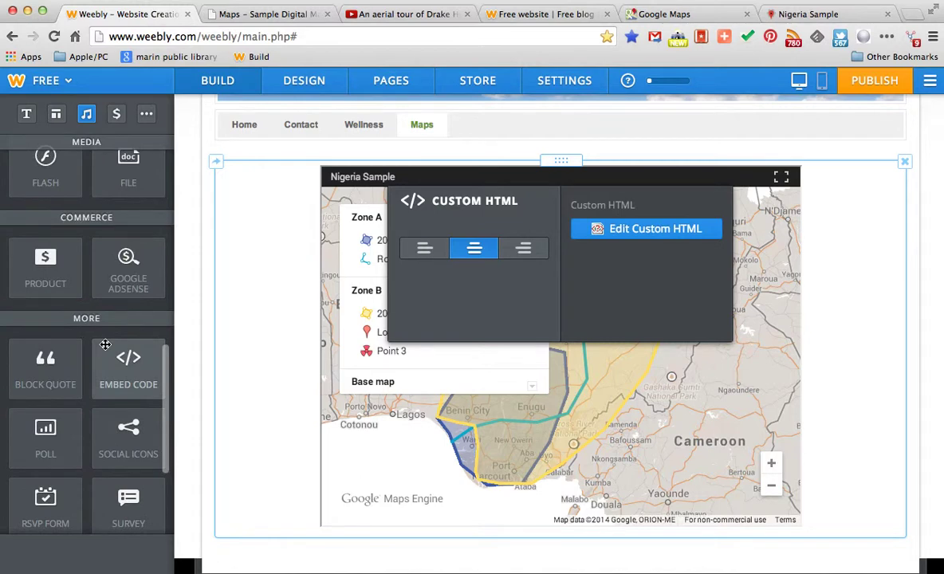
{"action": "left_click_drag", "start_coordinate": [106, 345], "coordinate": [219, 300]}
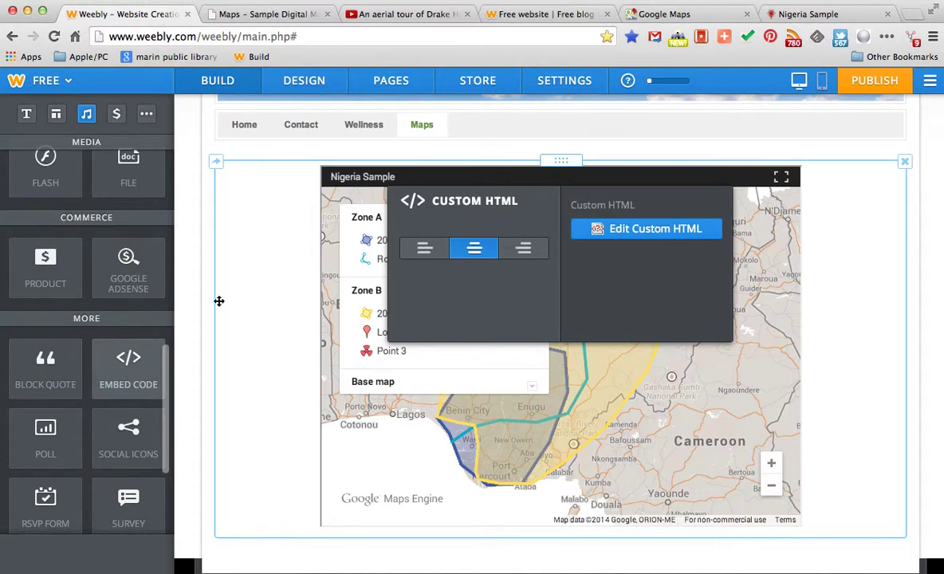